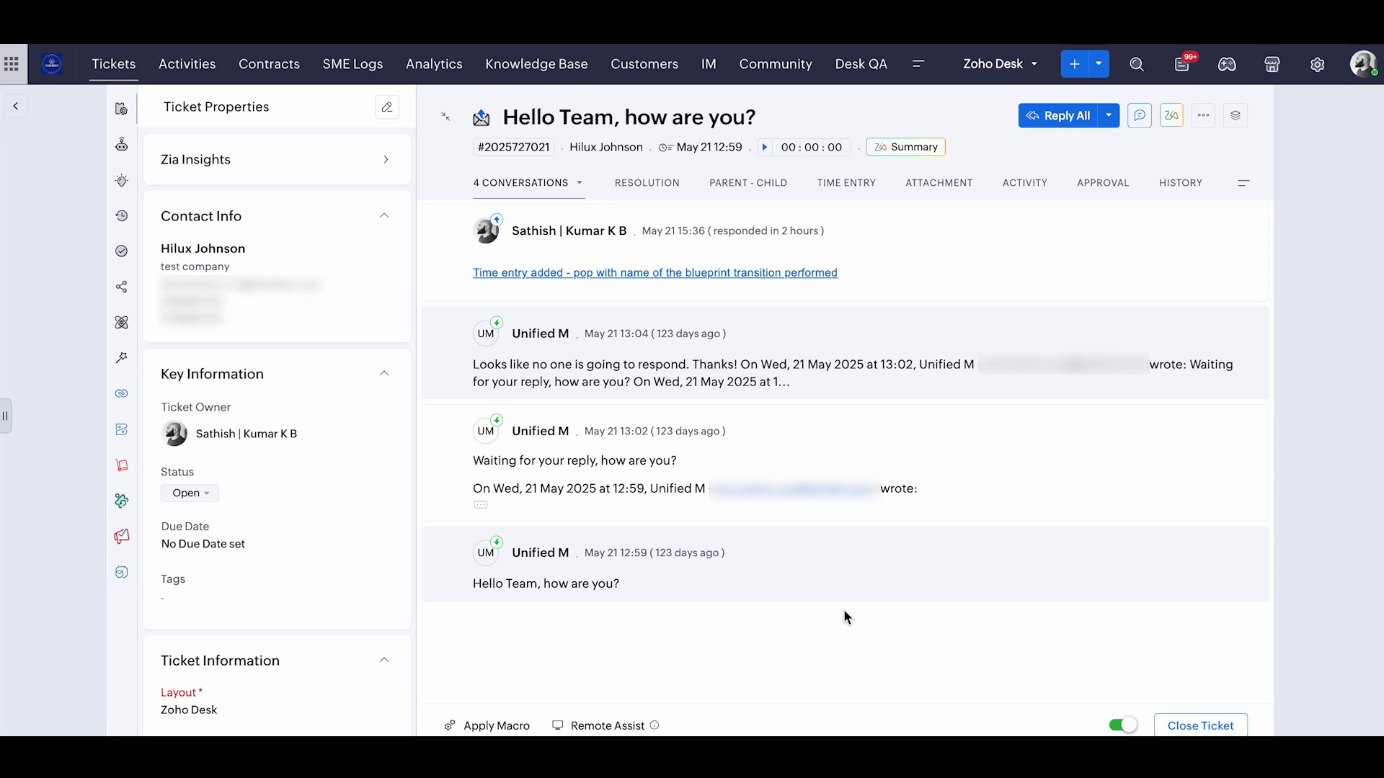
Step: Show Zia Insights (Frustrated tone, no-response topic), expand the 13:04 message, and open the ticket summary
left_click(328, 168)
left_click(329, 171)
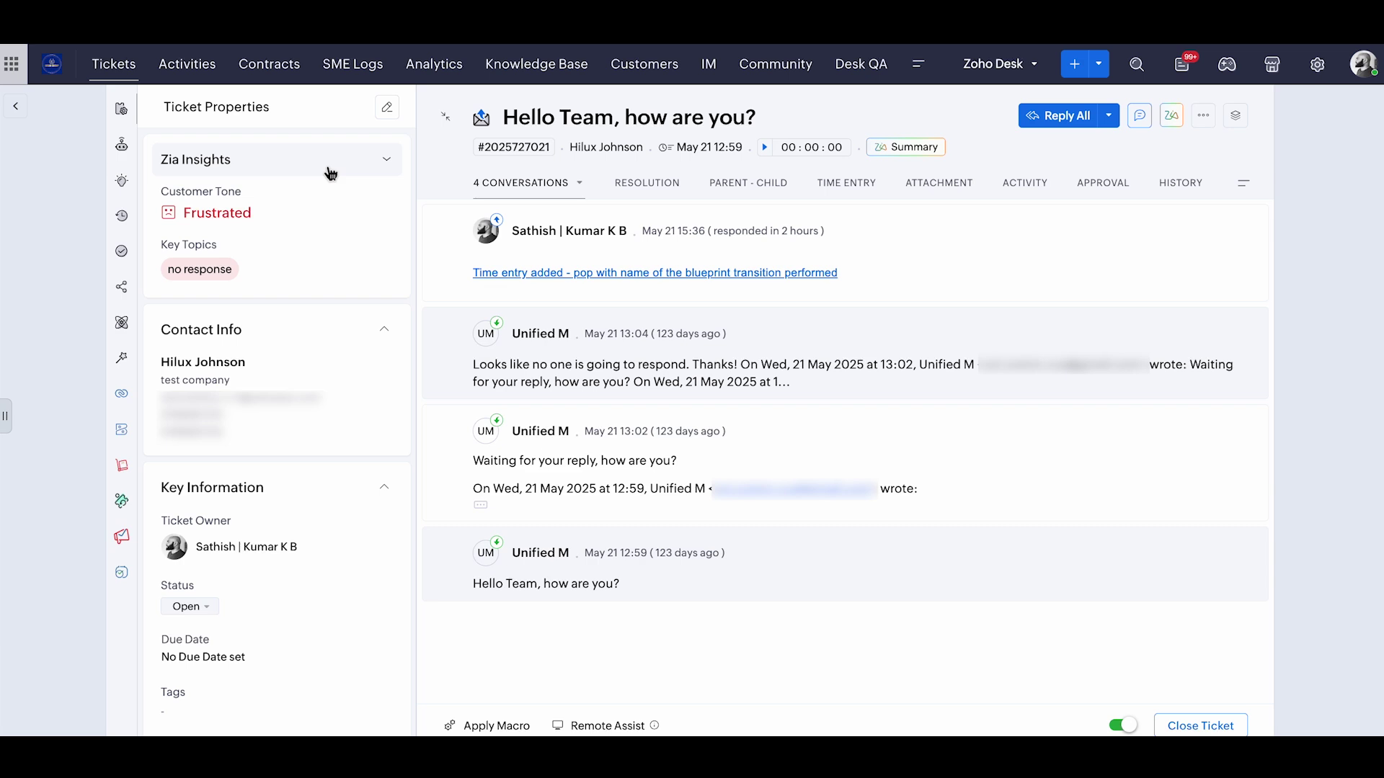
left_click(678, 371)
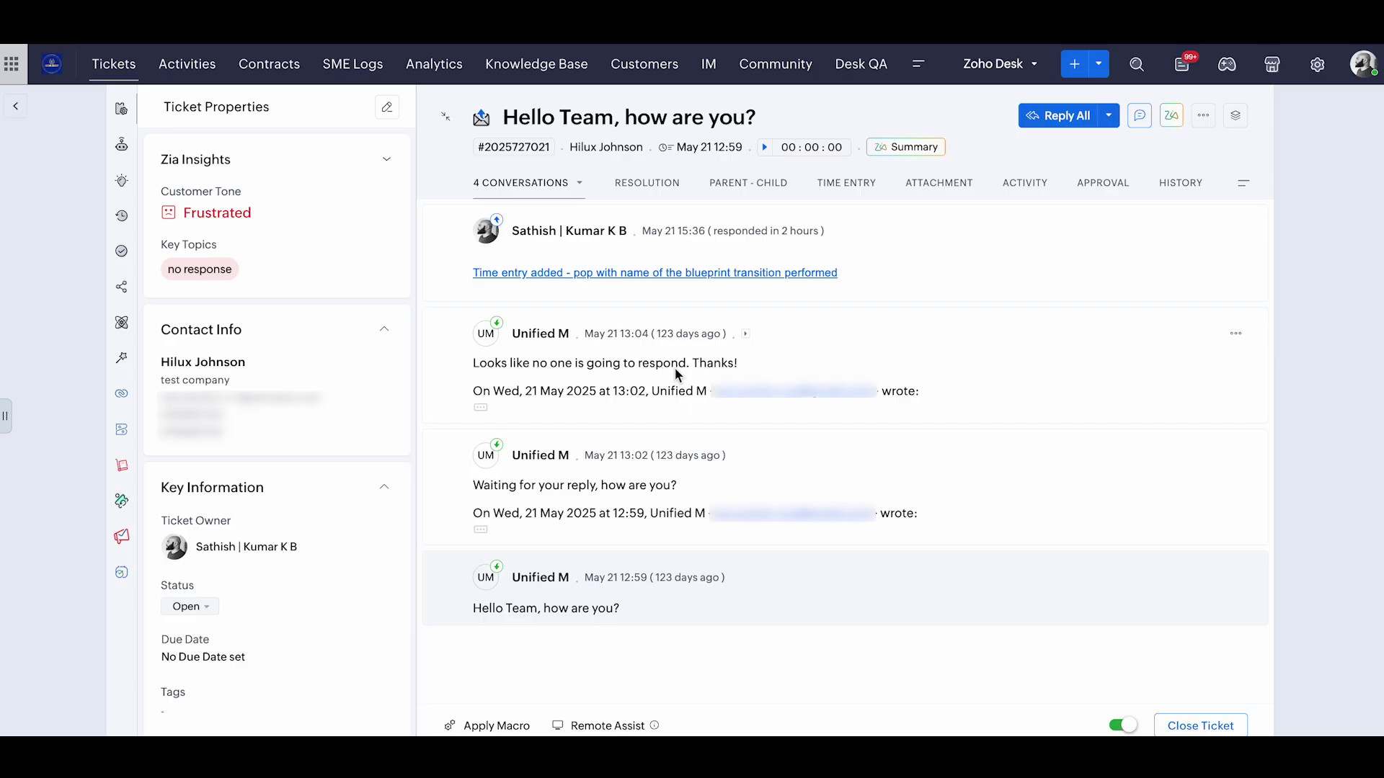
left_click(921, 148)
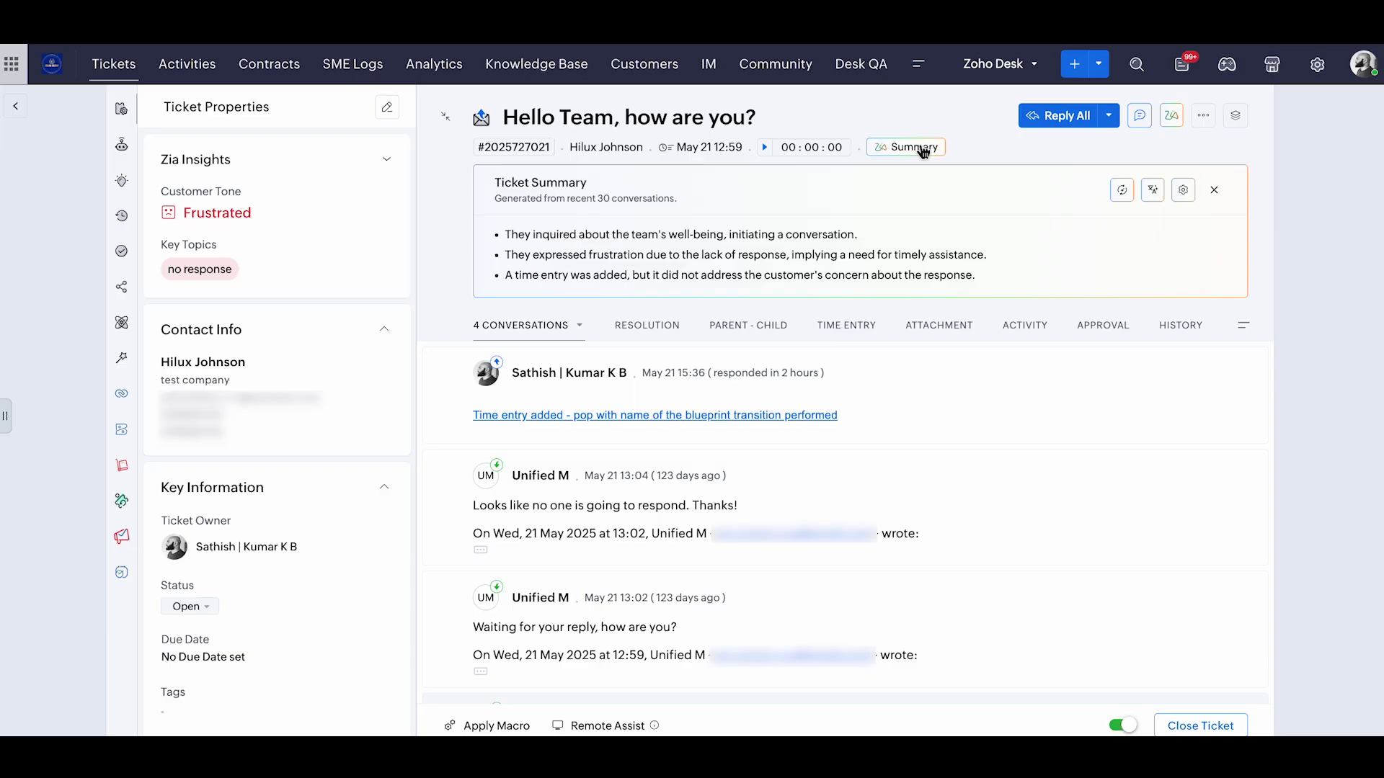
left_click(1183, 191)
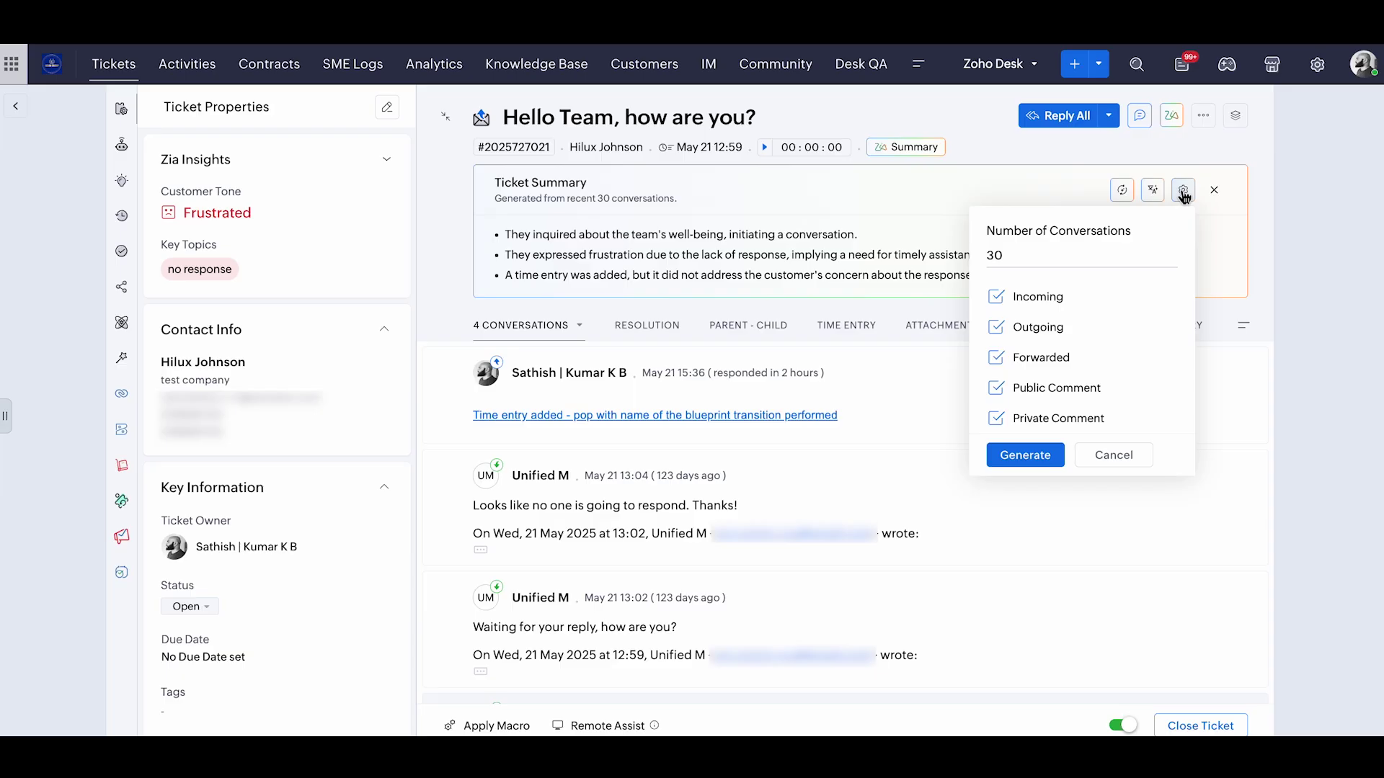
left_click(1114, 455)
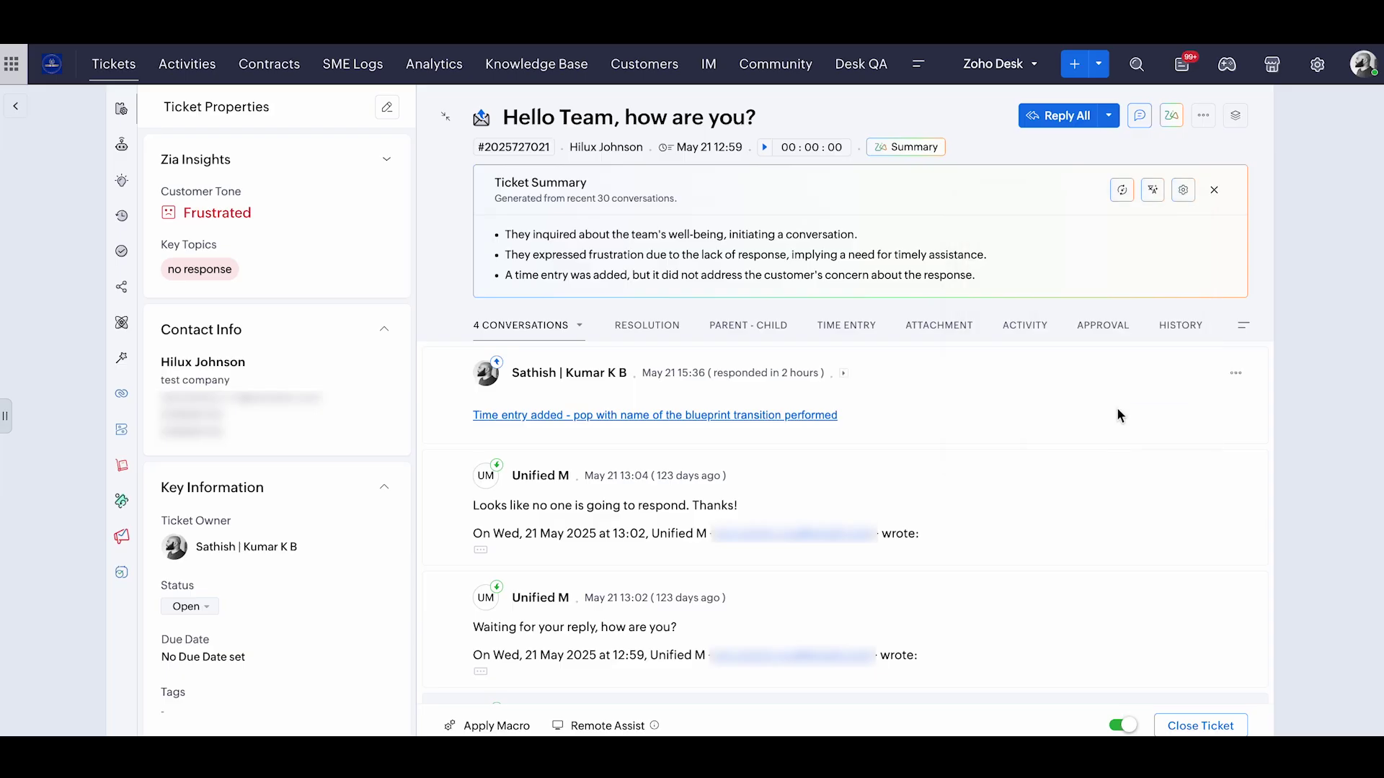
left_click(1153, 189)
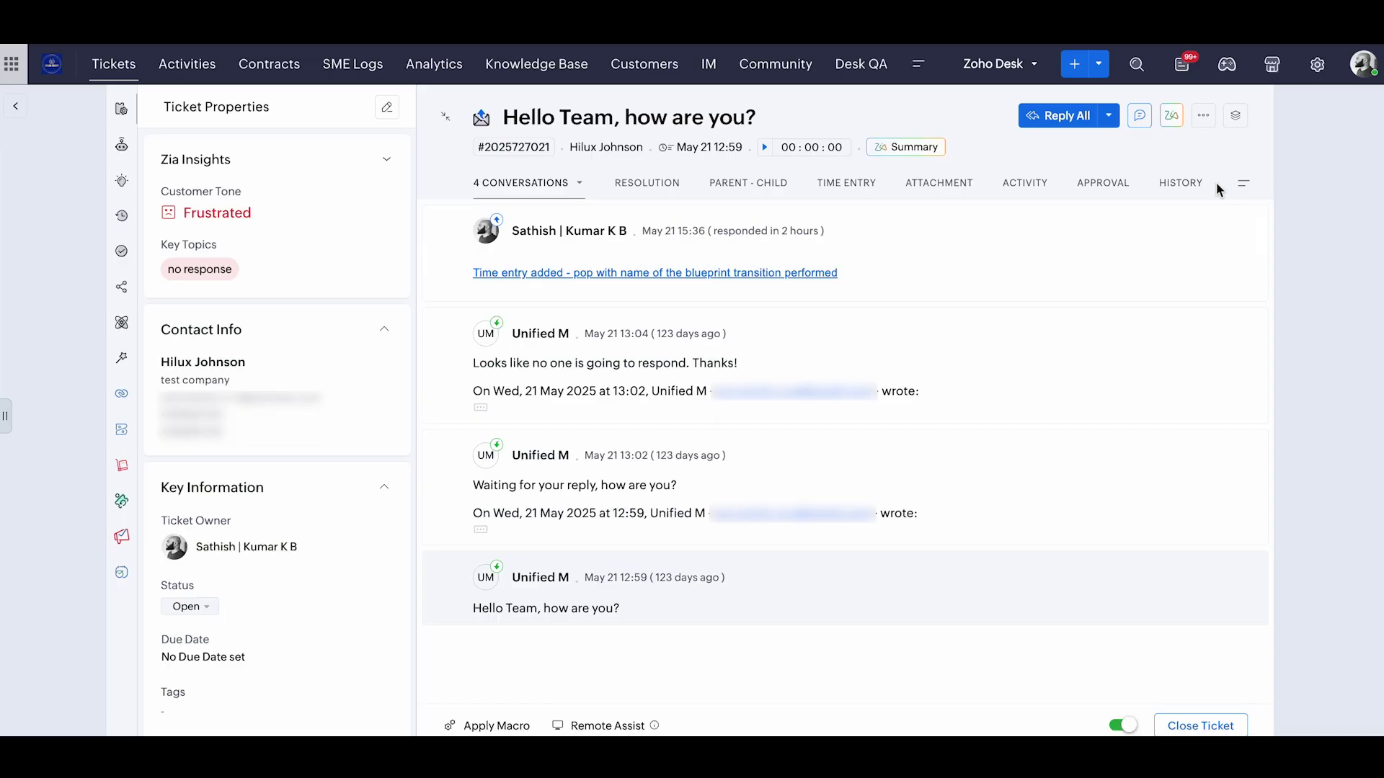
left_click(1171, 115)
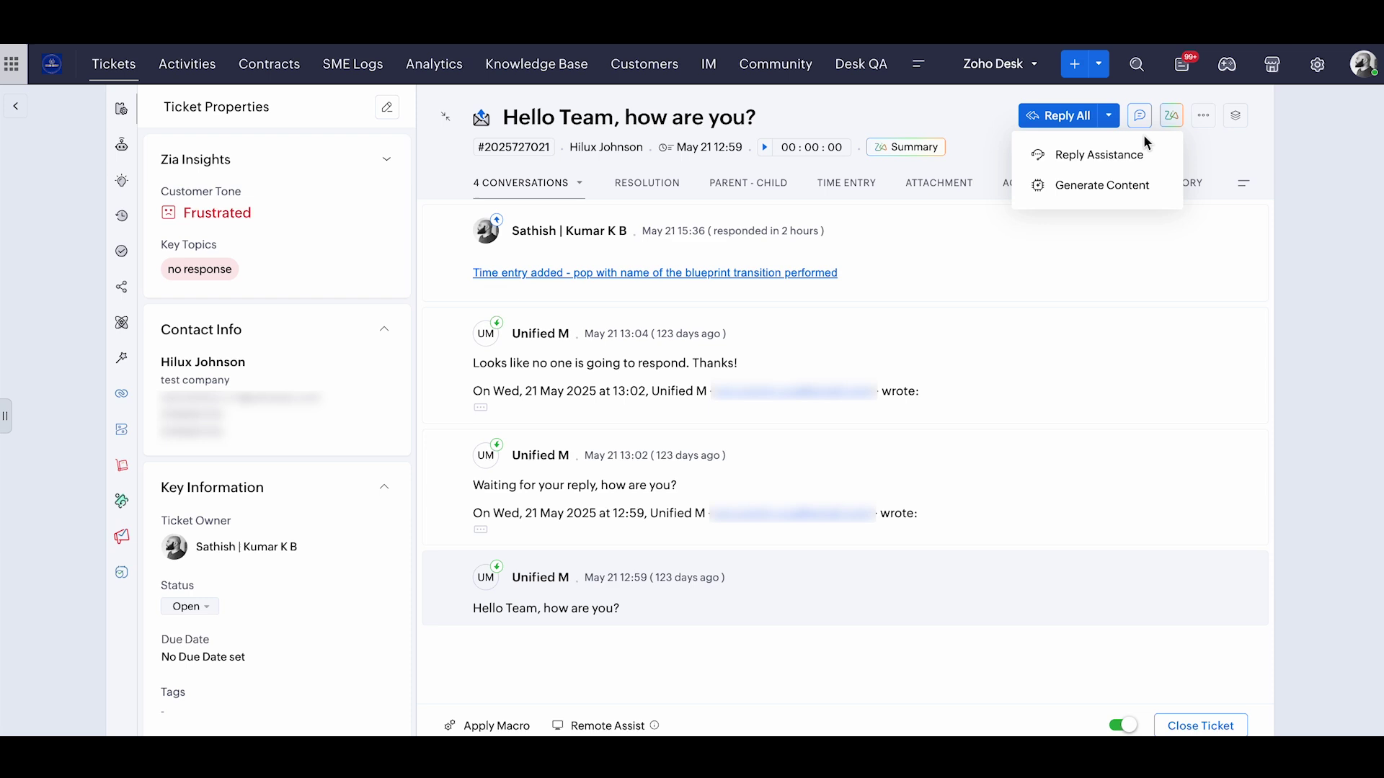
left_click(1097, 162)
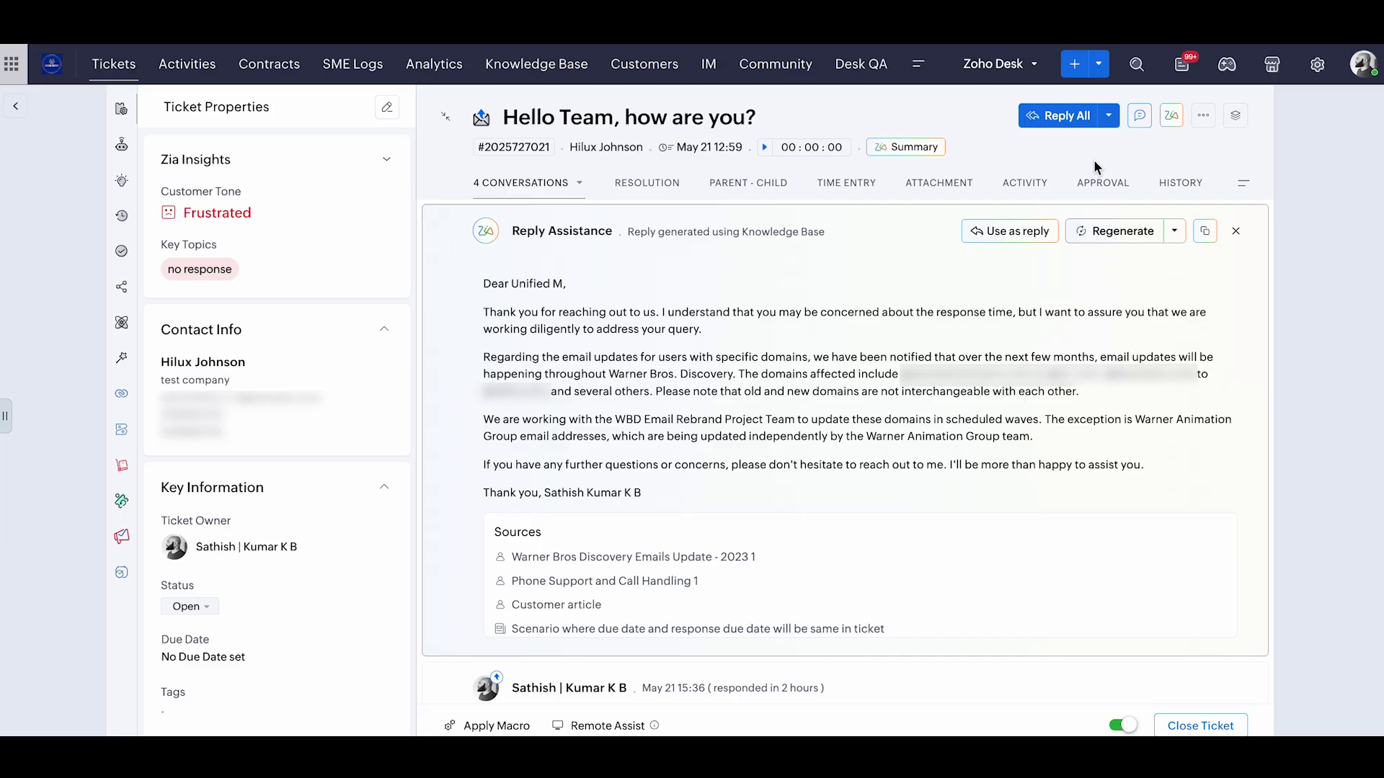
left_click(1175, 232)
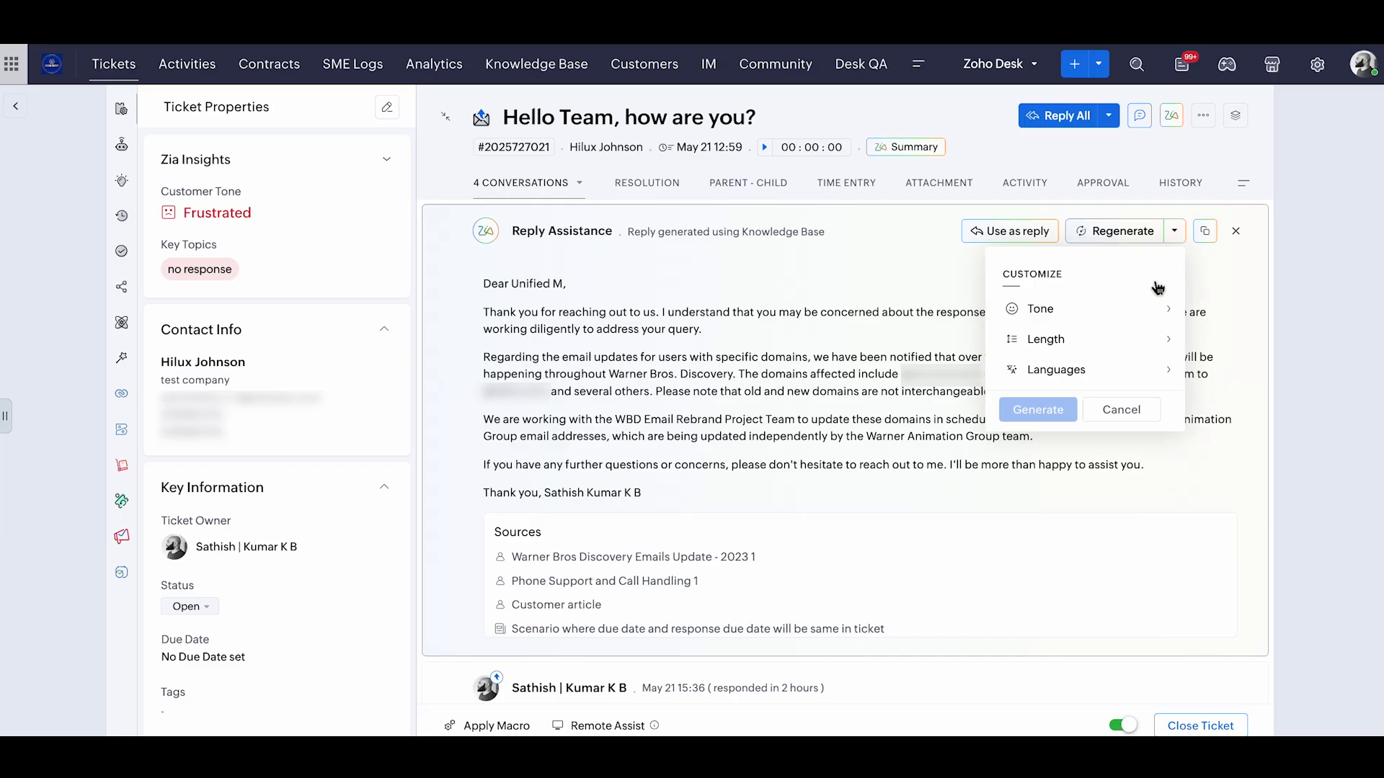
mouse_move(1147, 311)
mouse_move(1131, 343)
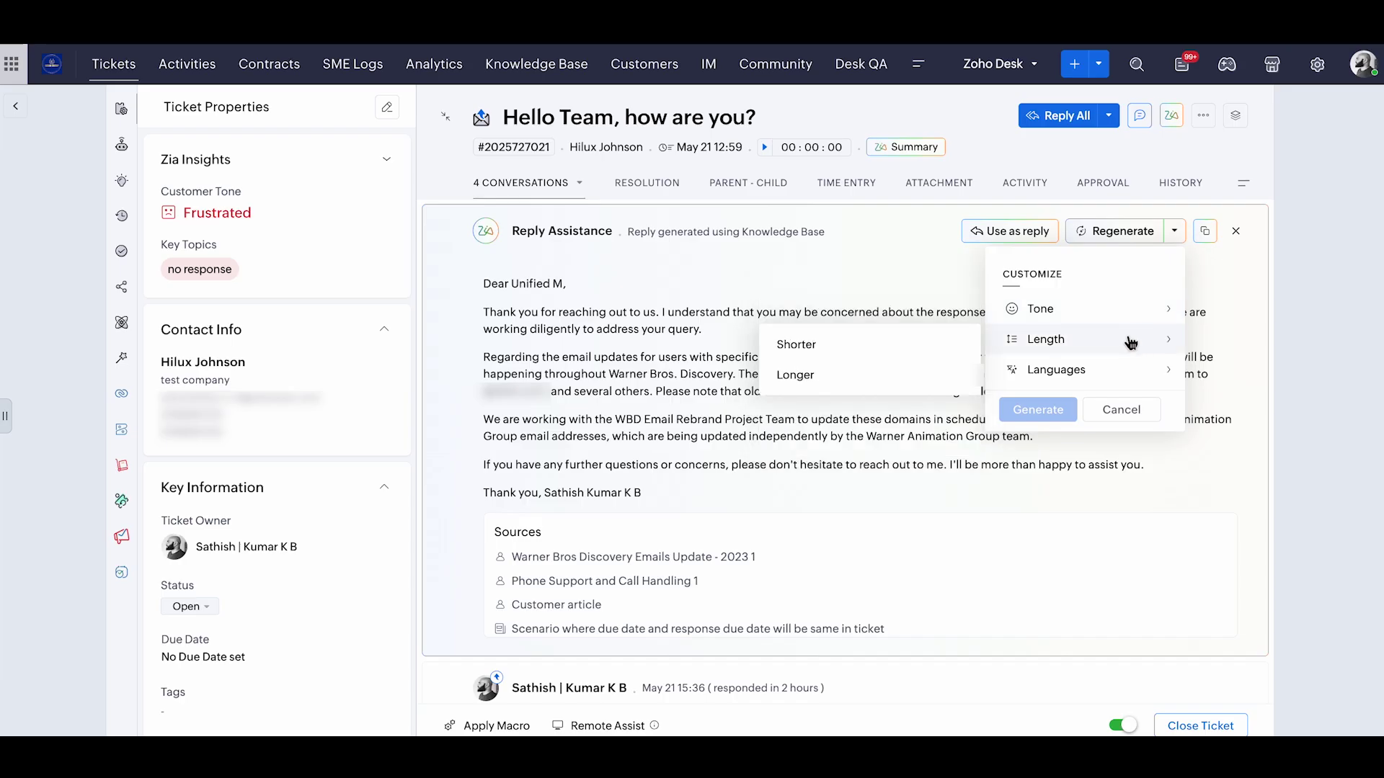
mouse_move(1121, 366)
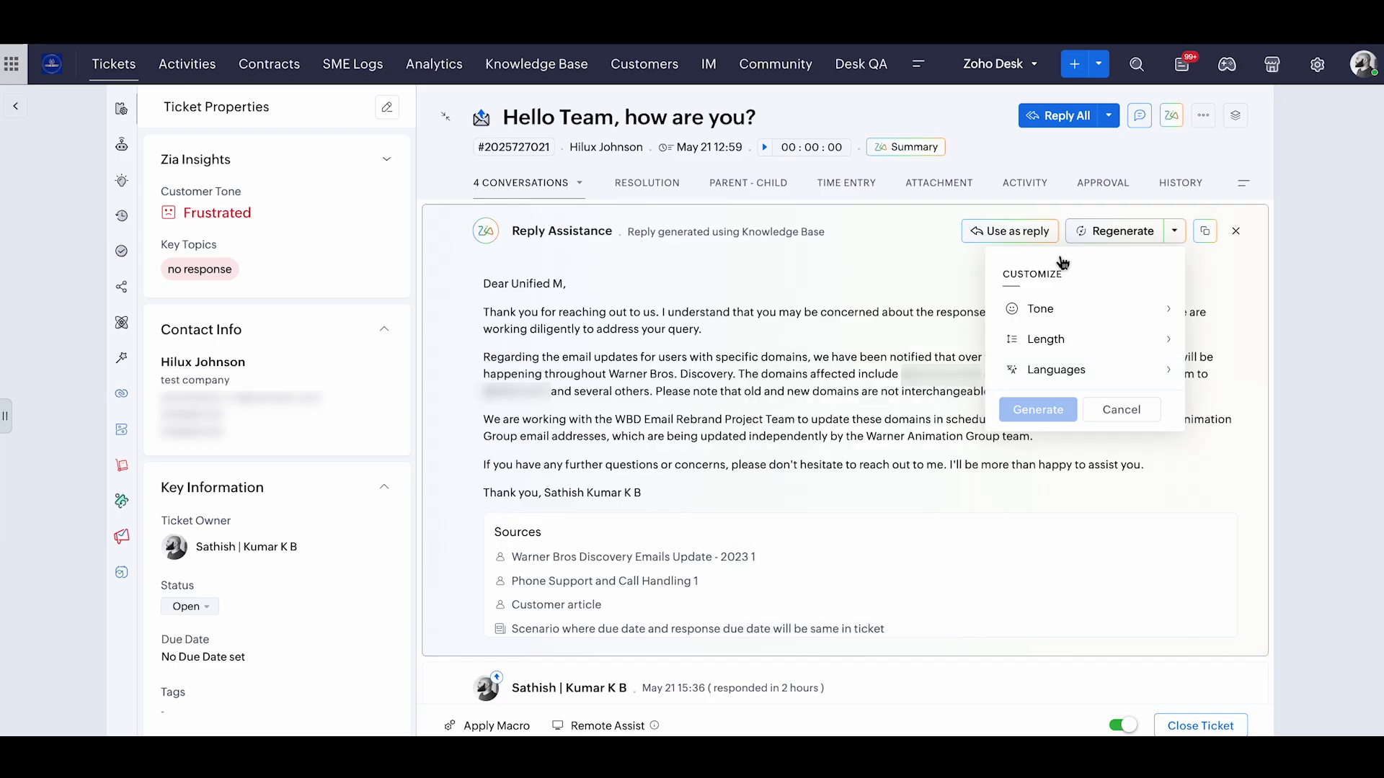
left_click(1018, 233)
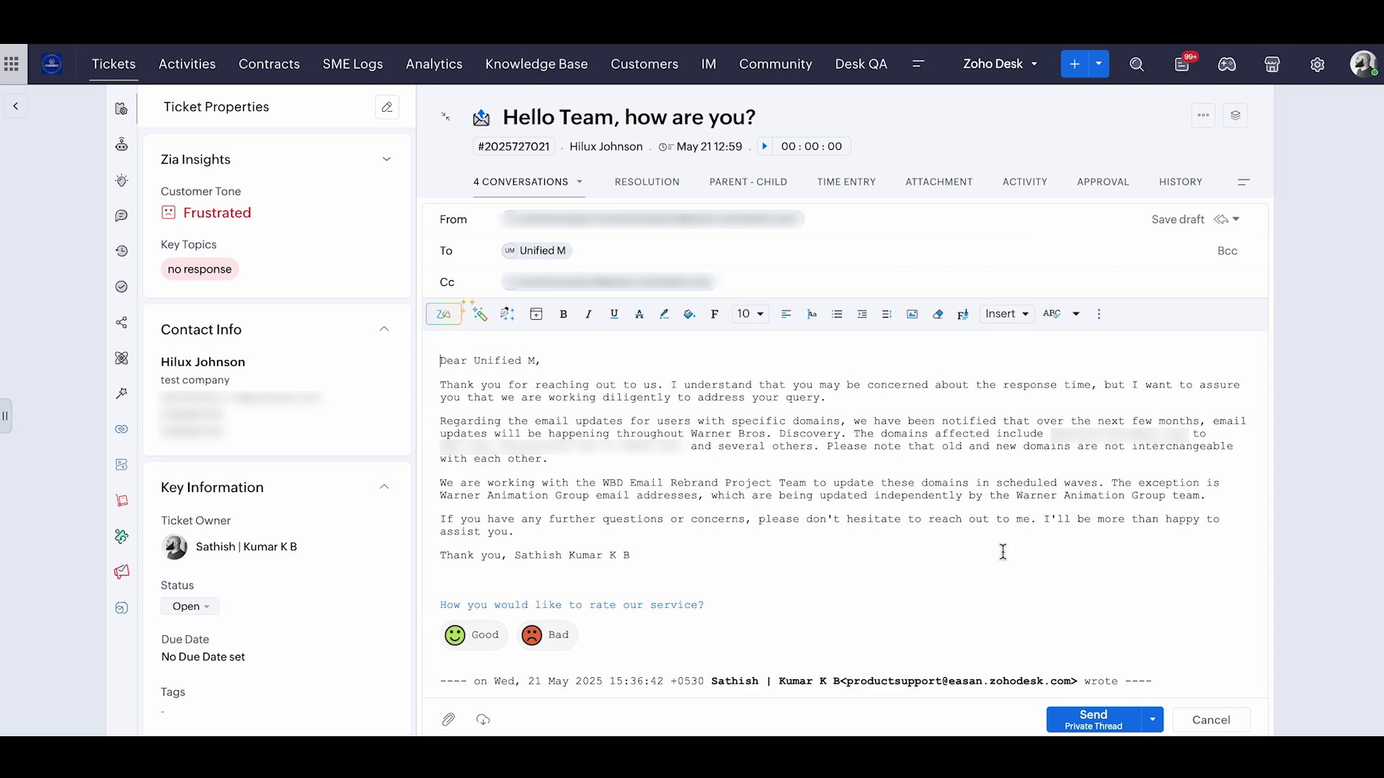
left_click(1211, 720)
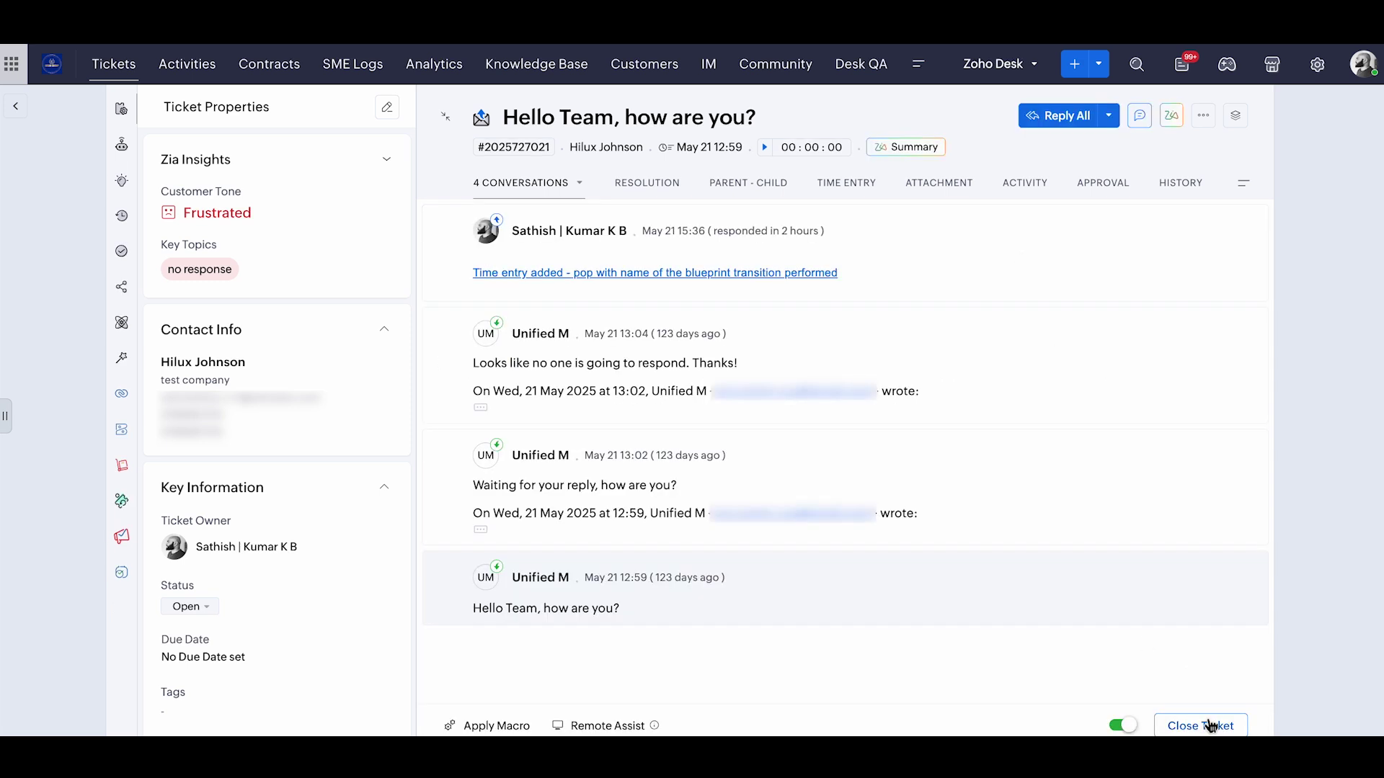
left_click(1171, 115)
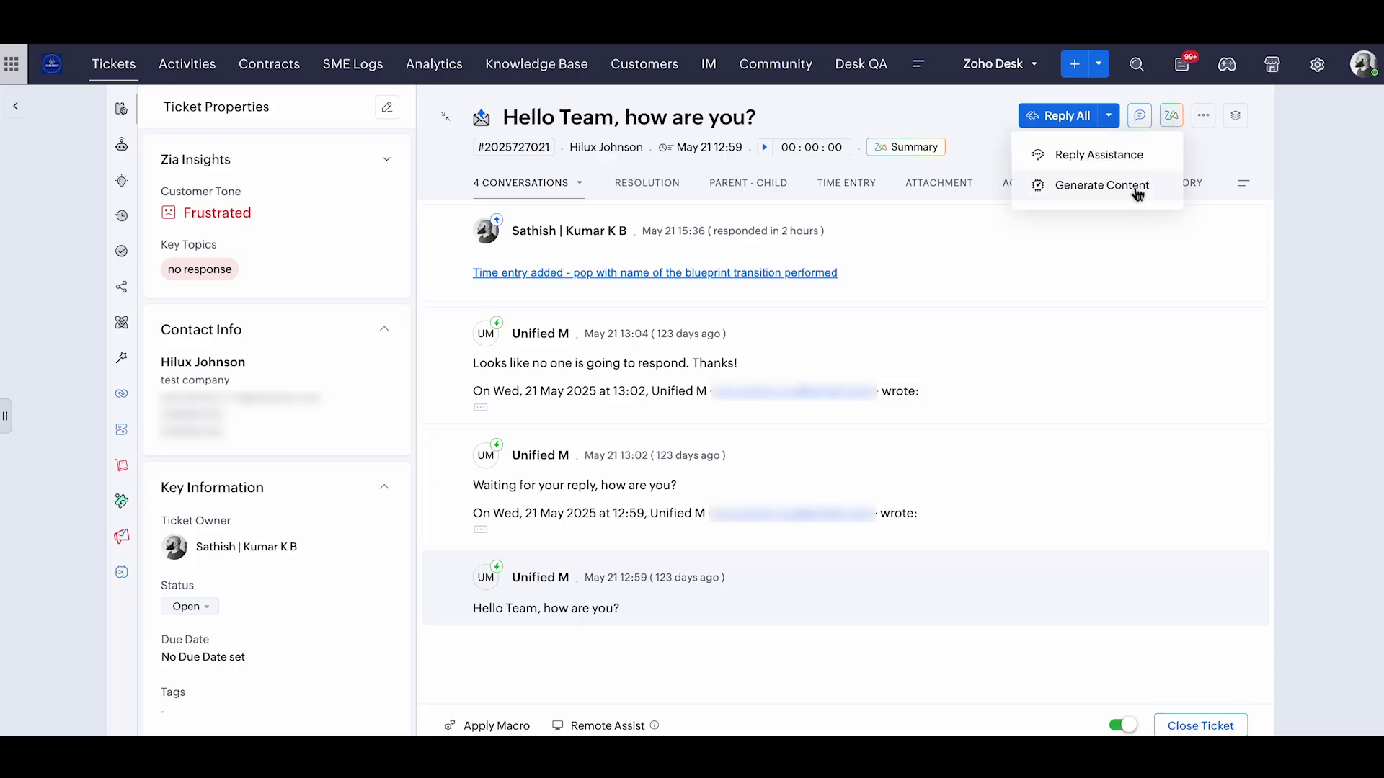
Step: Have Zia generate custom content from the prompt 'Help me write a shipping email'
left_click(1142, 183)
left_click(850, 181)
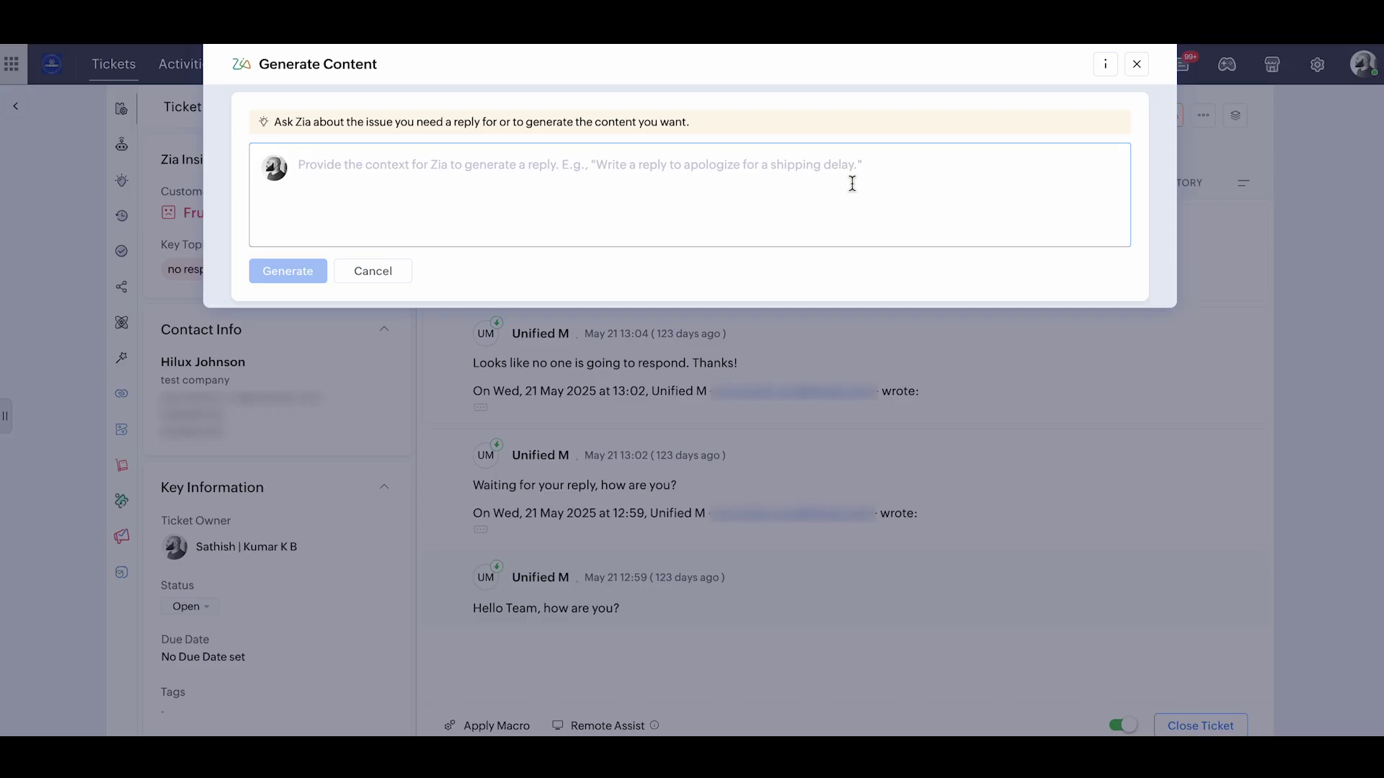
type("H")
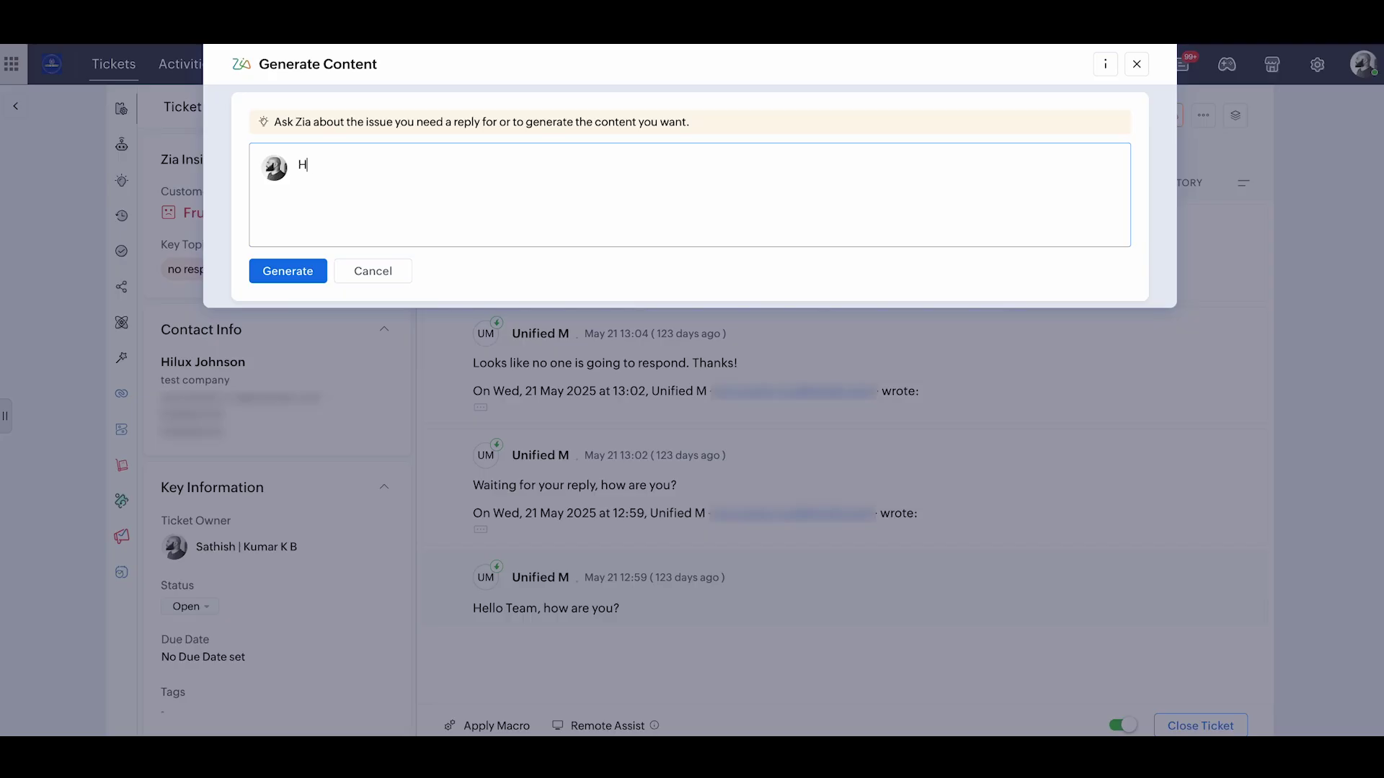
type("elp me write a shipping email")
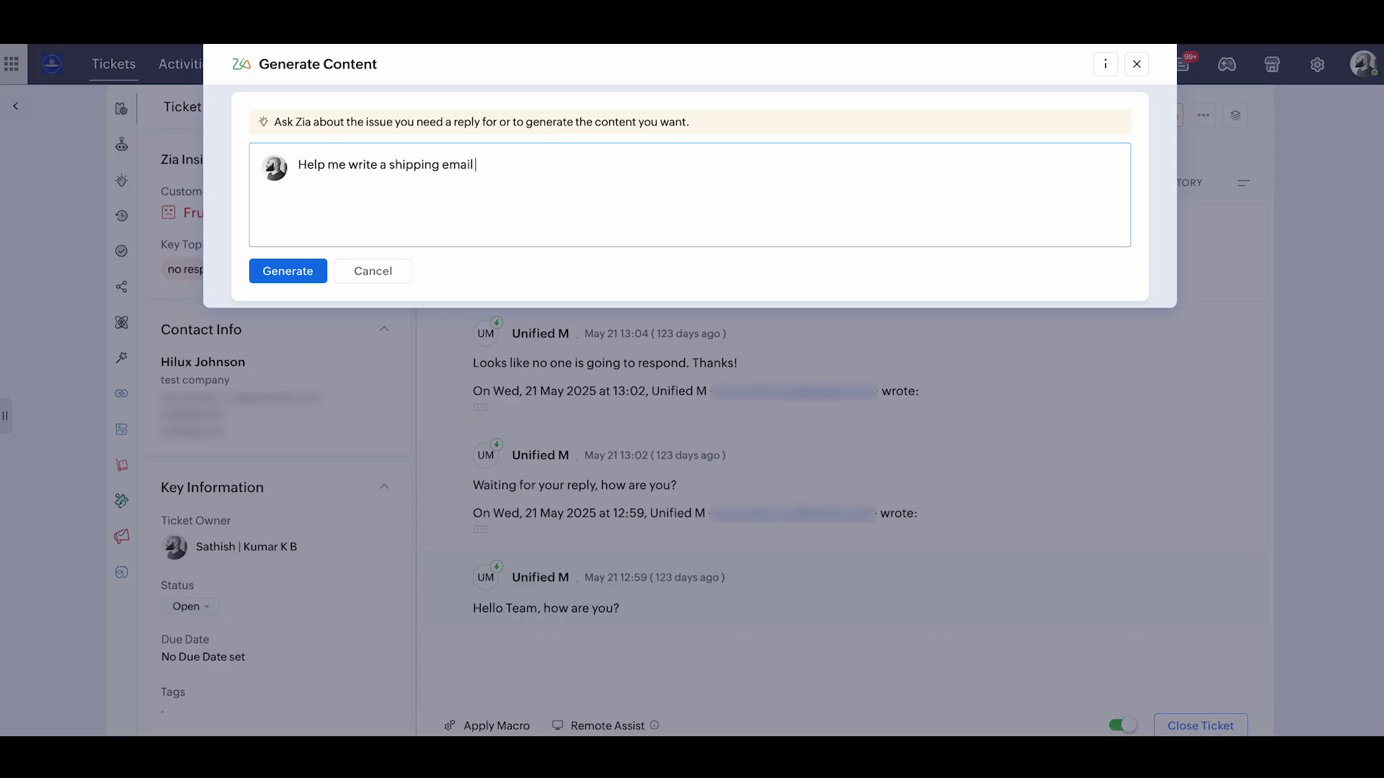
left_click(309, 271)
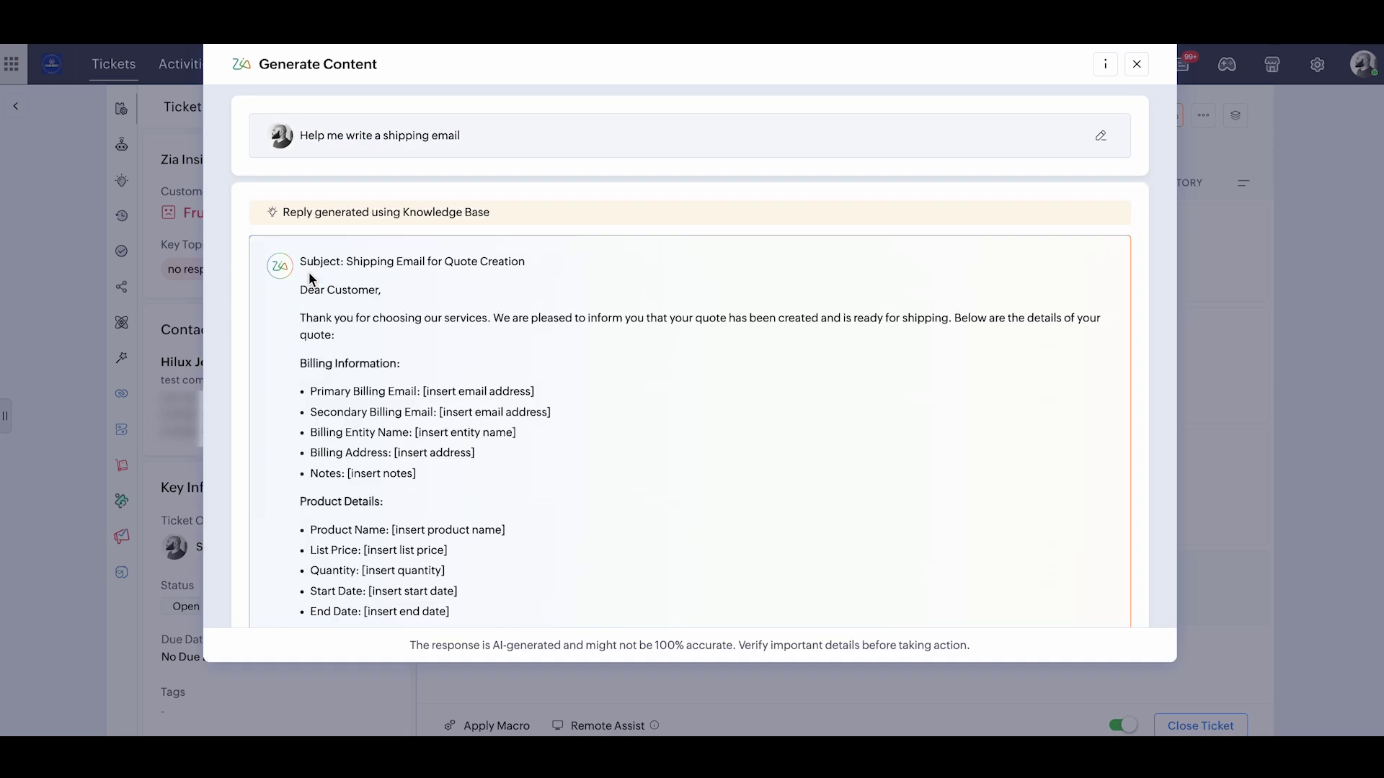
Step: Review the generated shipping email draft and close the Generate Content dialog
scroll(310, 278, "down", 5)
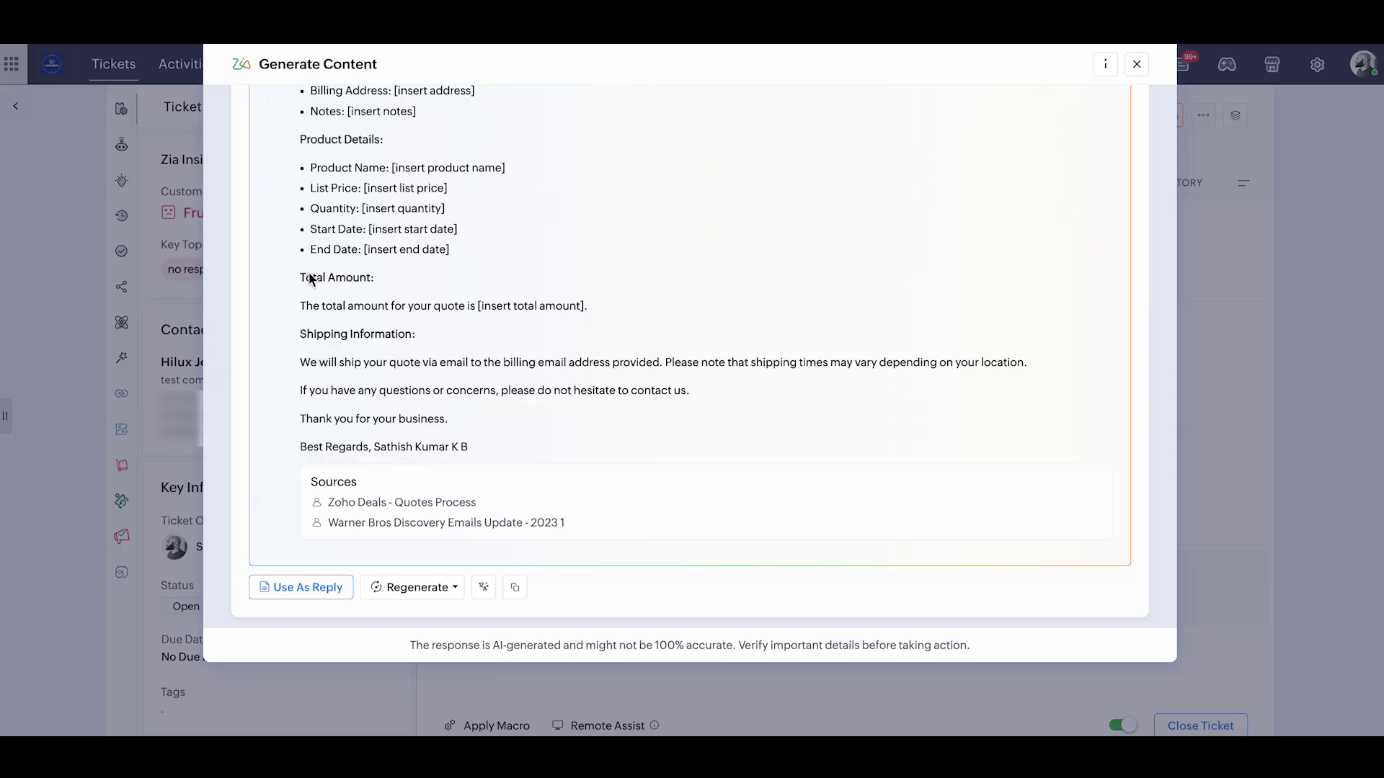
scroll(310, 277, "up", 5)
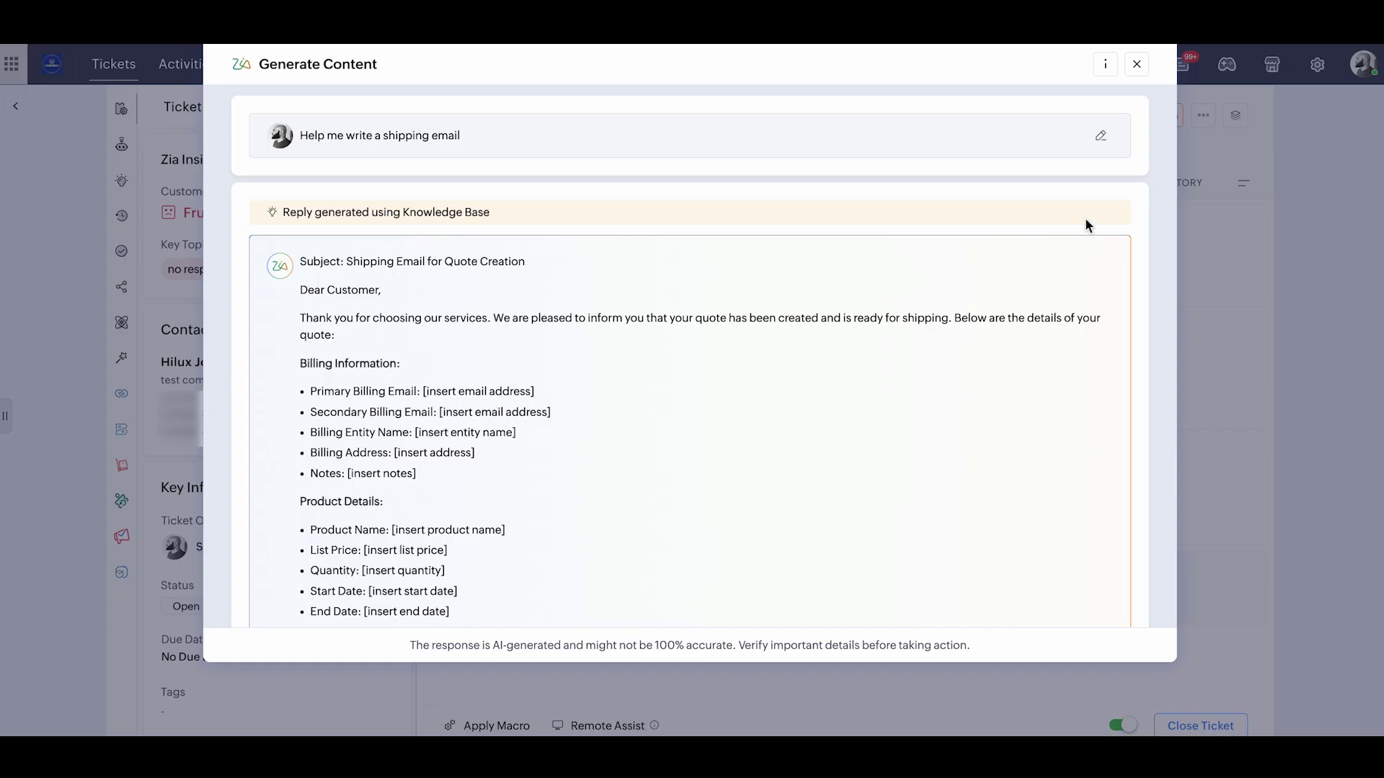
left_click(1137, 64)
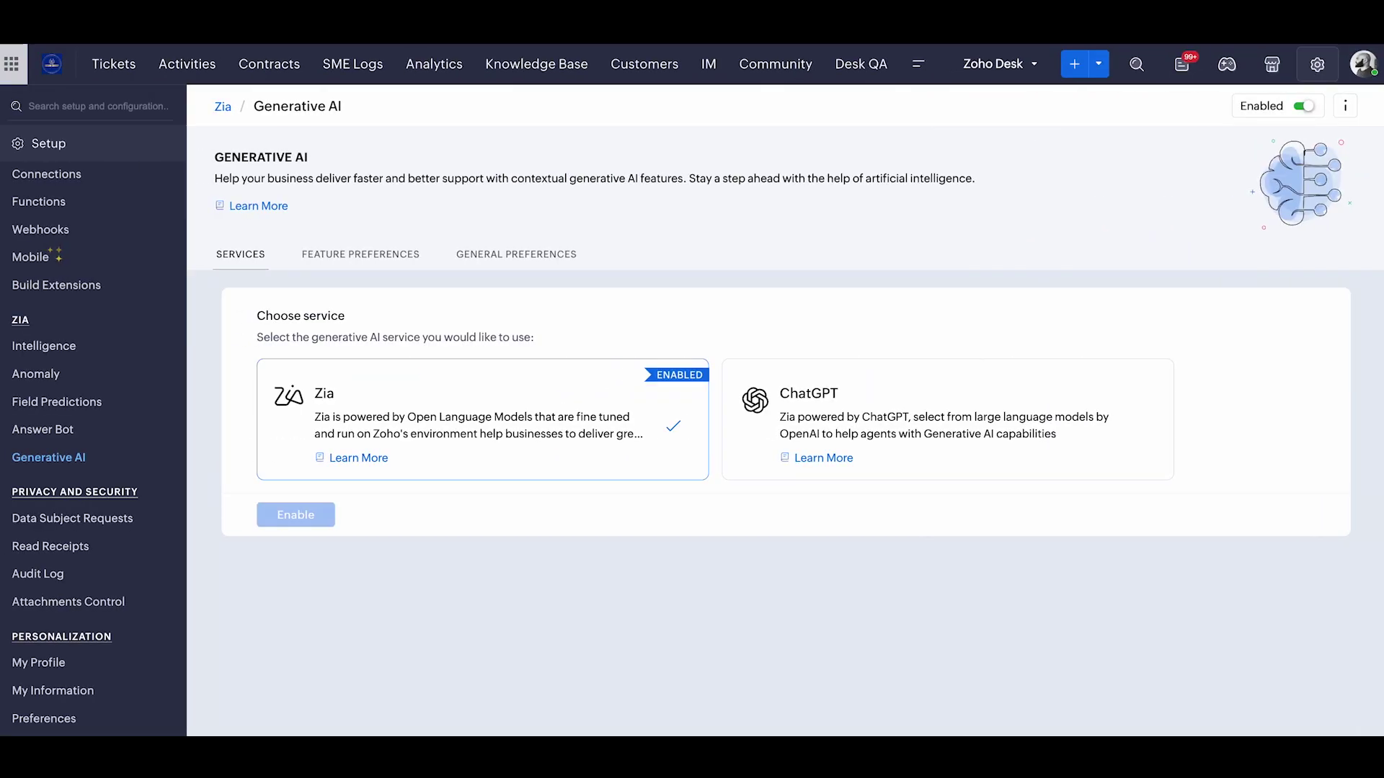
Step: Edit the Zoho Desk bot, toggle Generative AI on then off, and cancel without saving
left_click(43, 429)
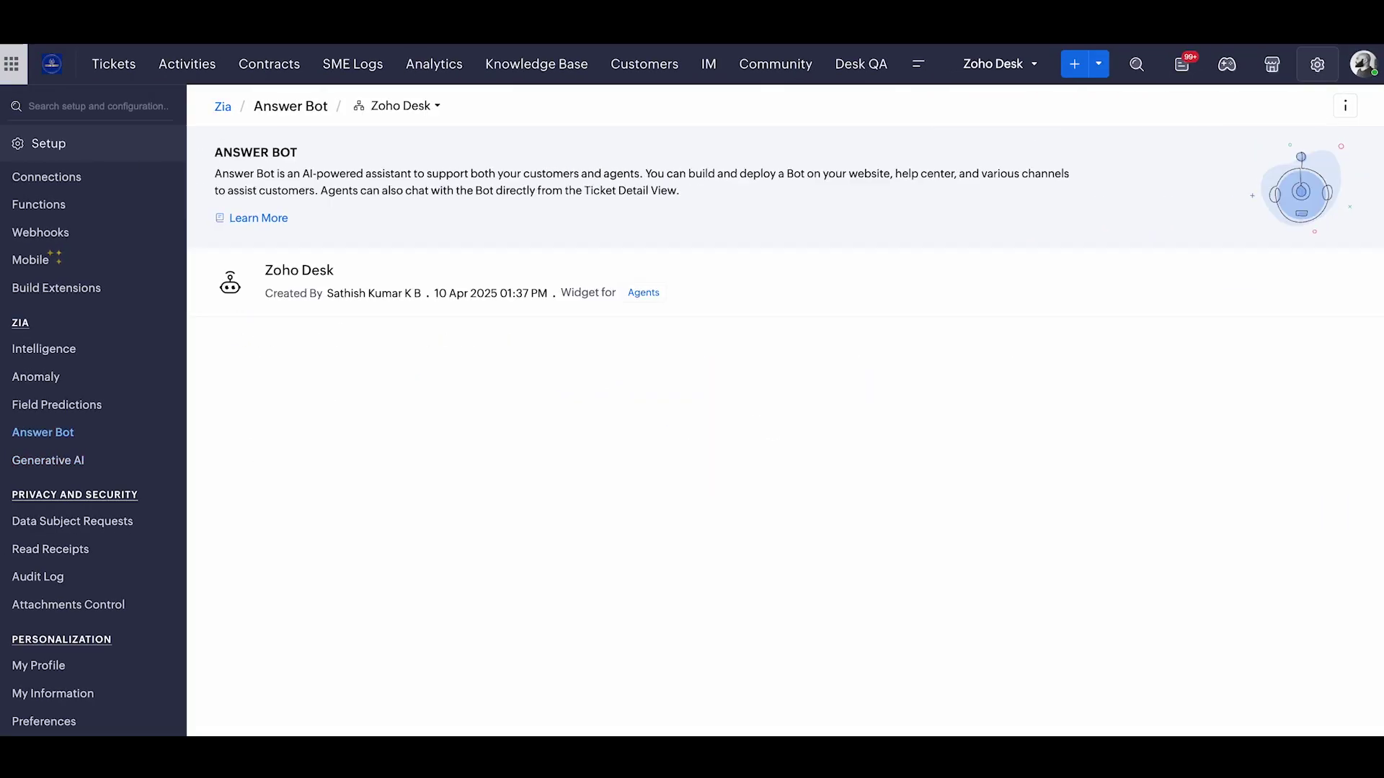
mouse_move(321, 284)
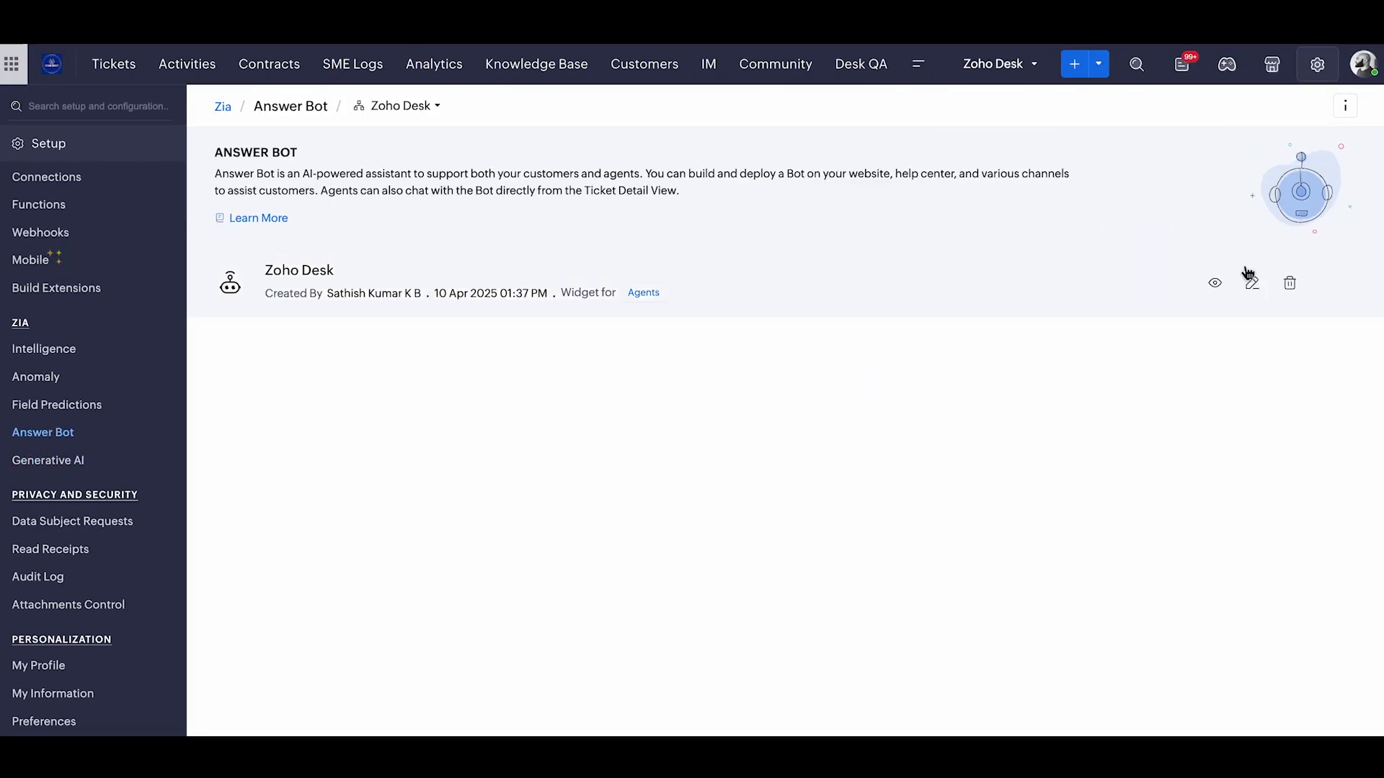
left_click(1254, 289)
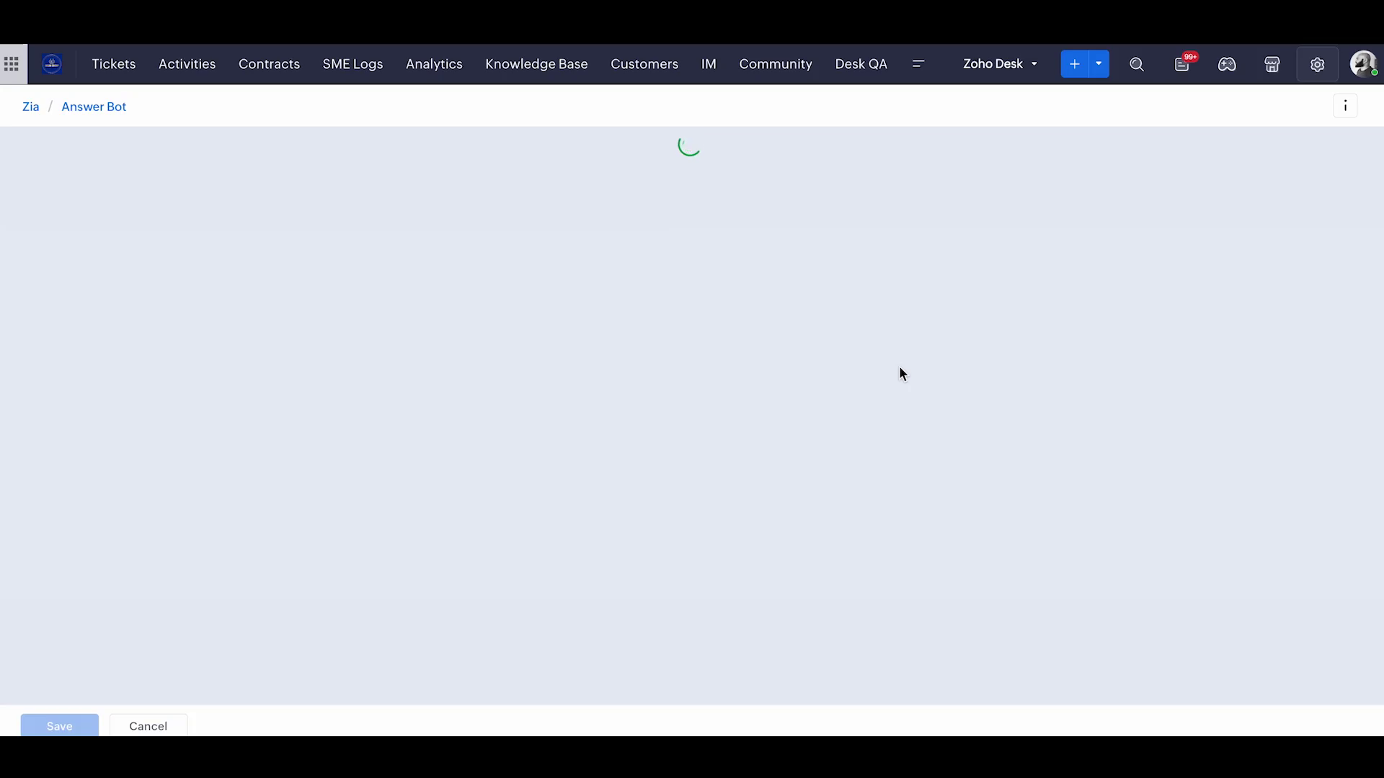
scroll(900, 369, "down", 2)
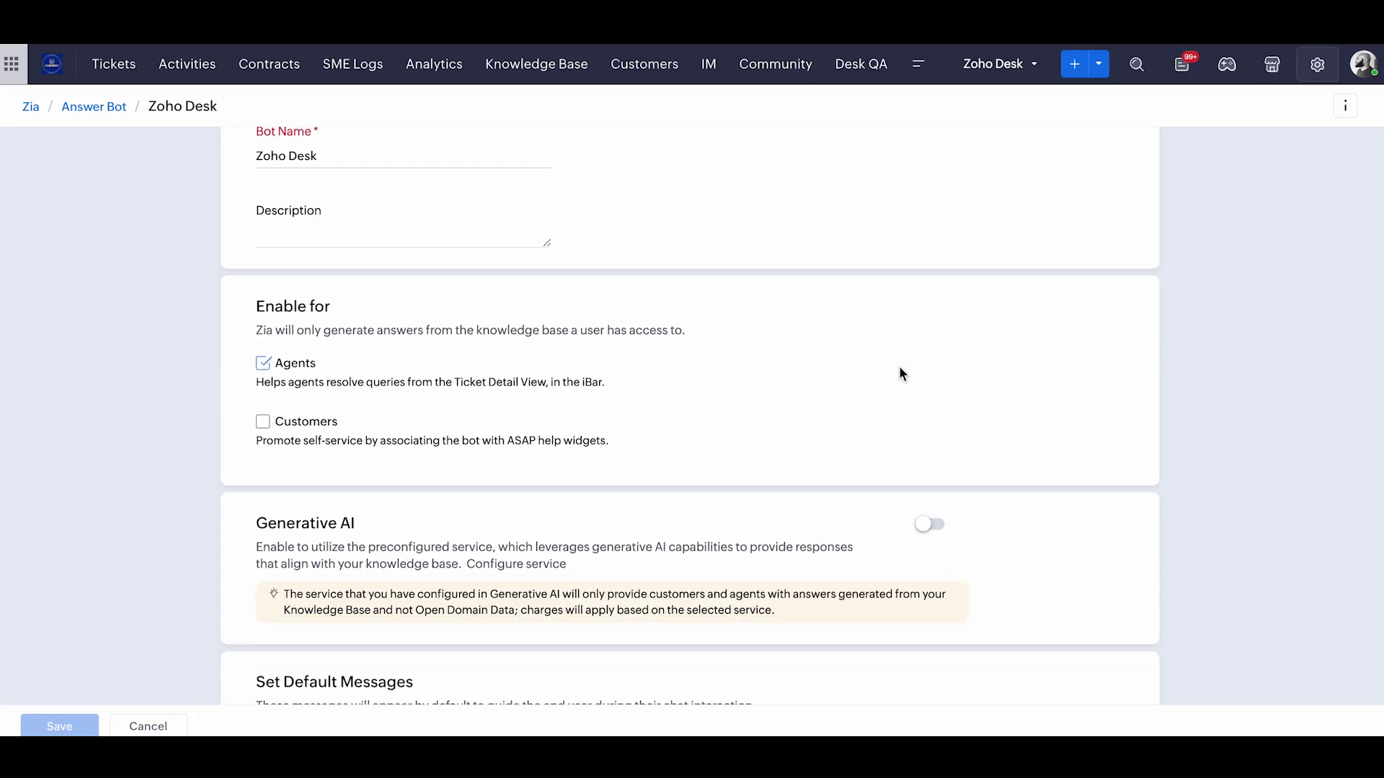
scroll(899, 369, "down", 1)
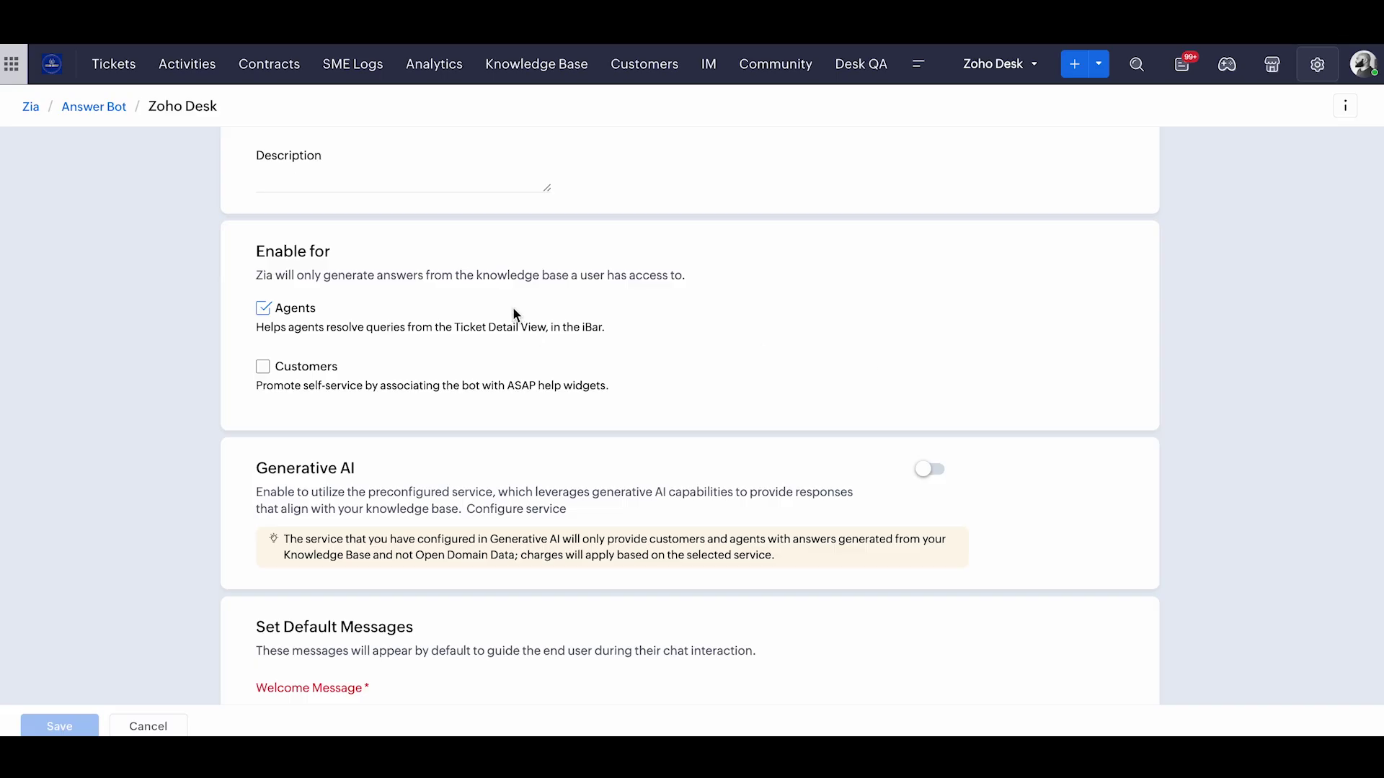
scroll(465, 378, "down", 4)
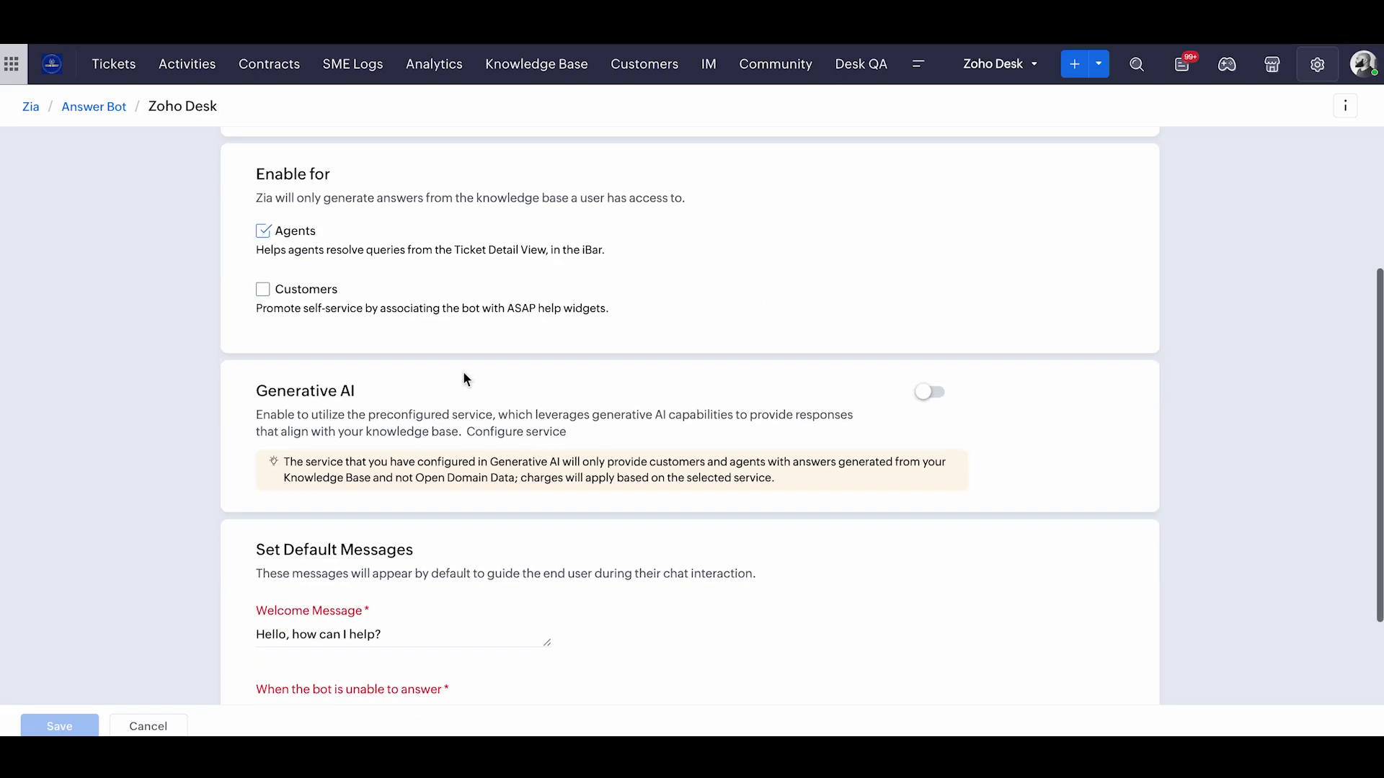
left_click(926, 265)
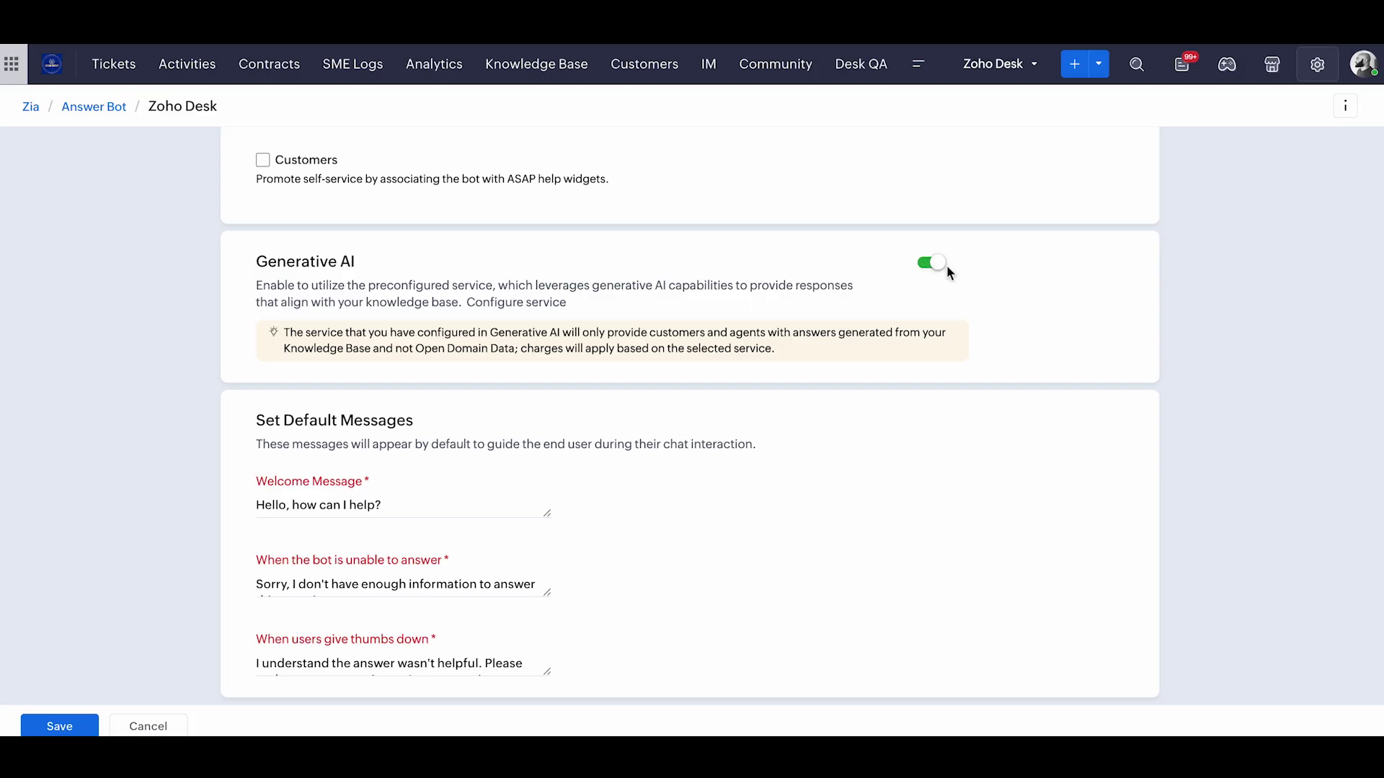
left_click(933, 265)
left_click(149, 727)
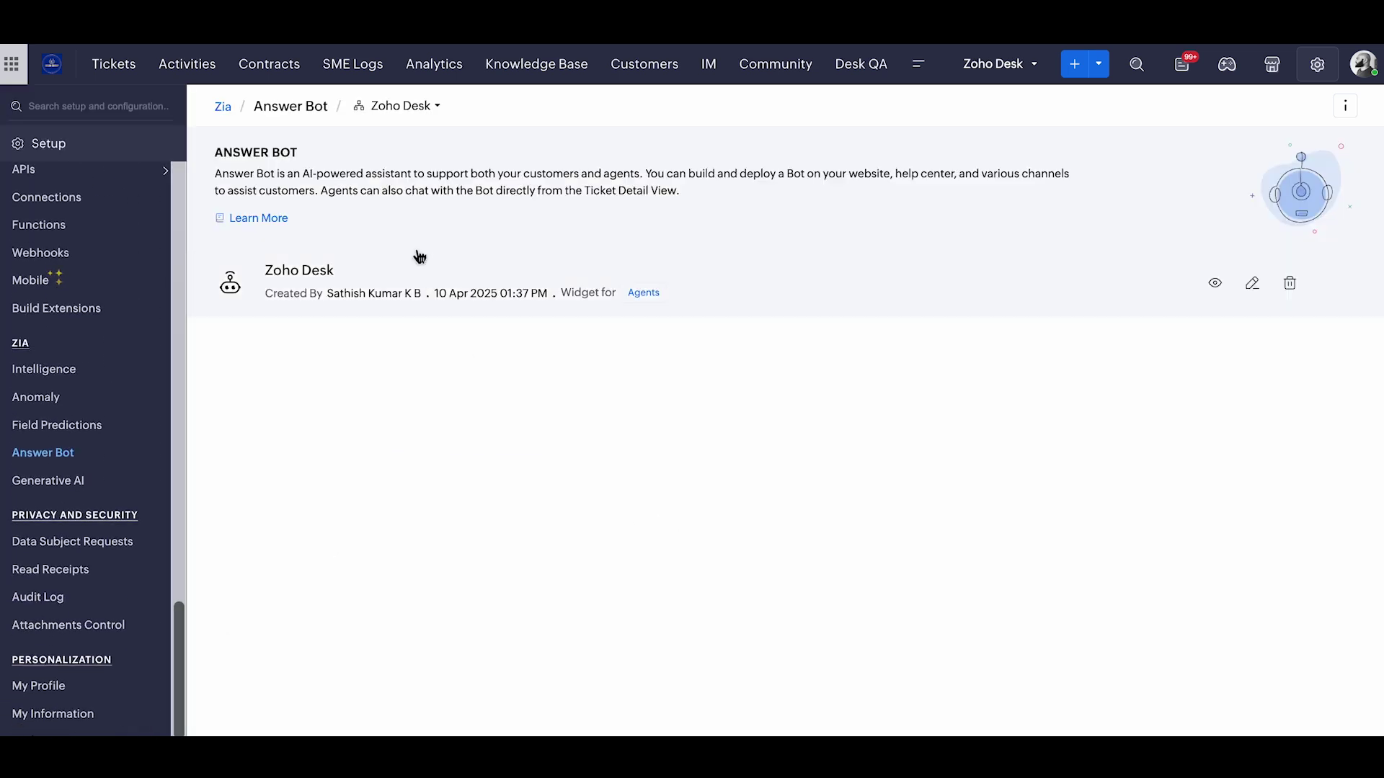
Step: Open the Zoho Desk bot's details and bring up its Bot Preview chat
left_click(302, 275)
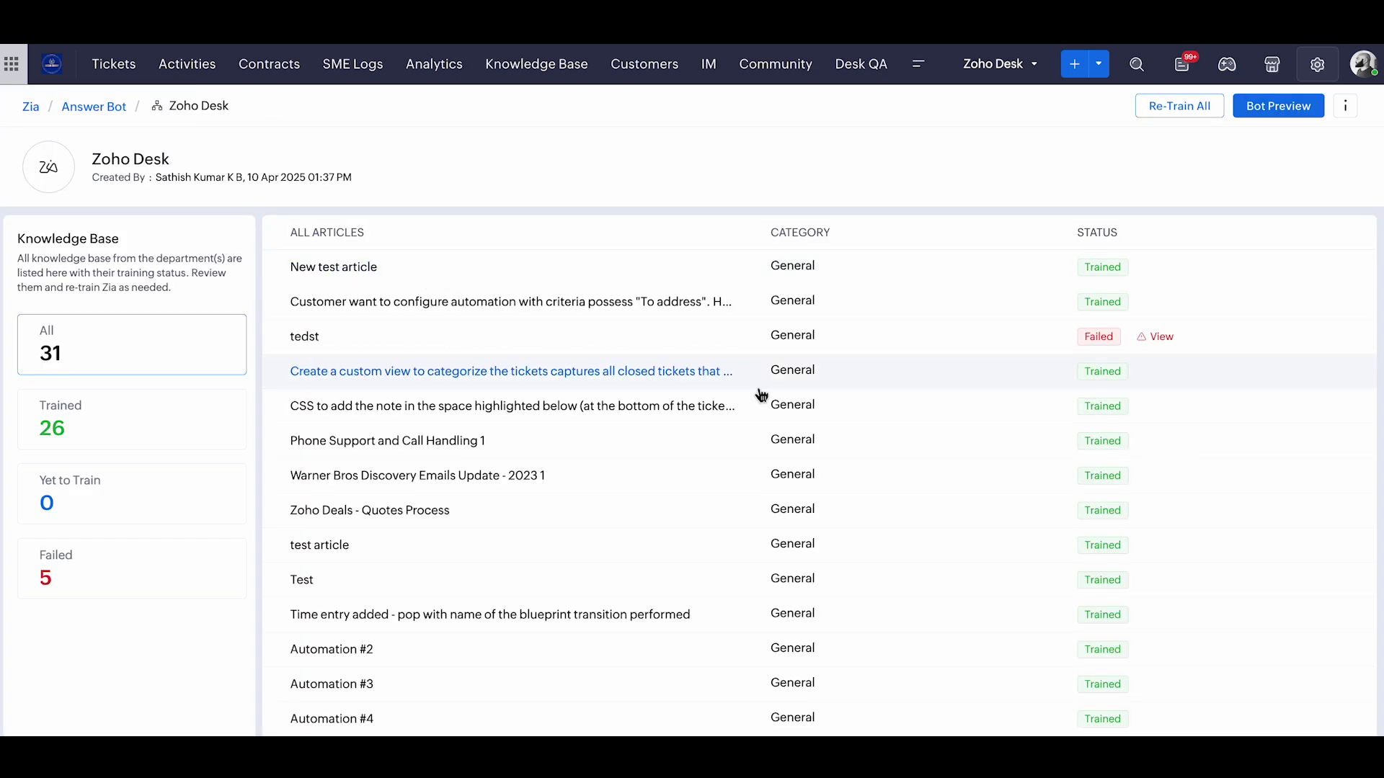
left_click(1265, 106)
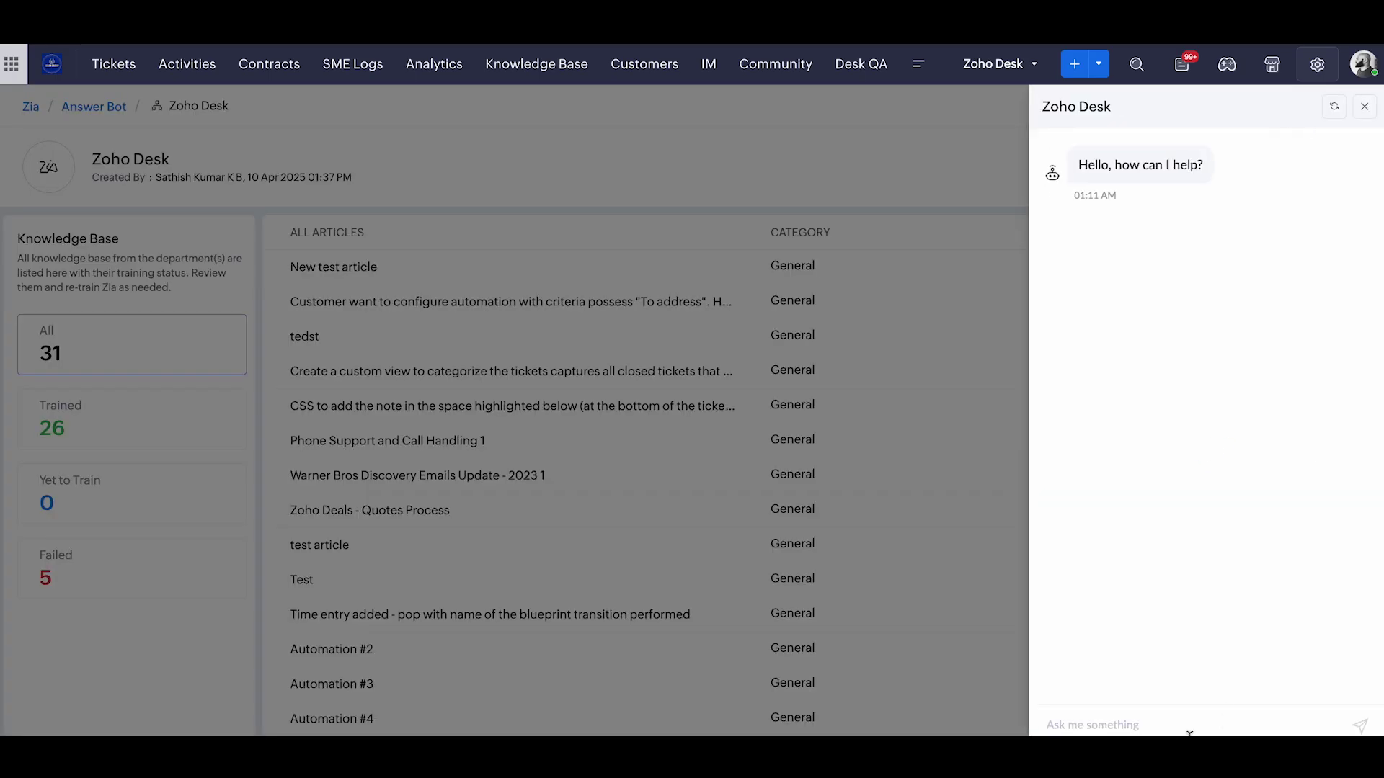
left_click(1364, 106)
scroll(1062, 479, "down", 10)
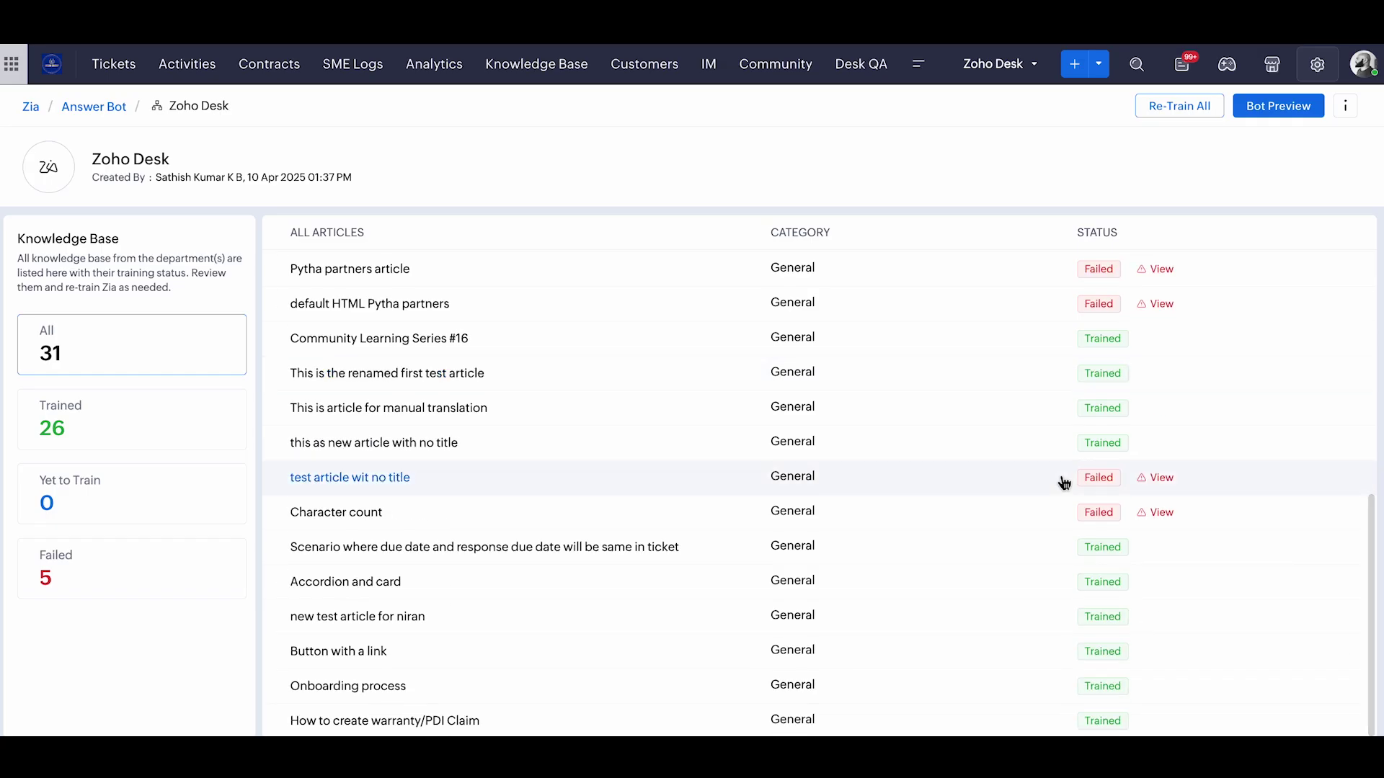
scroll(1060, 479, "up", 10)
left_click(1275, 108)
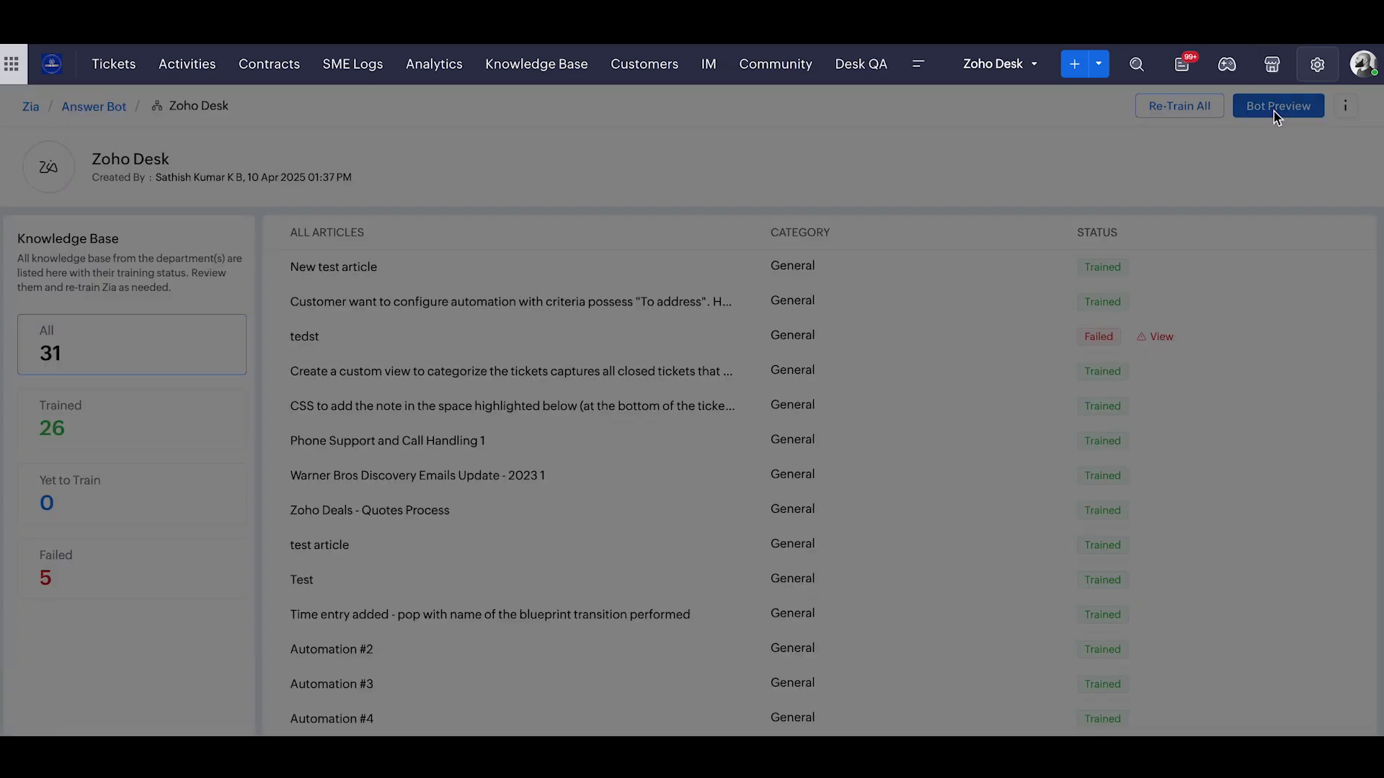
Step: Ask the bot 'How to claim warranty' and expand its full warranty/PDI claim answer
left_click(1172, 726)
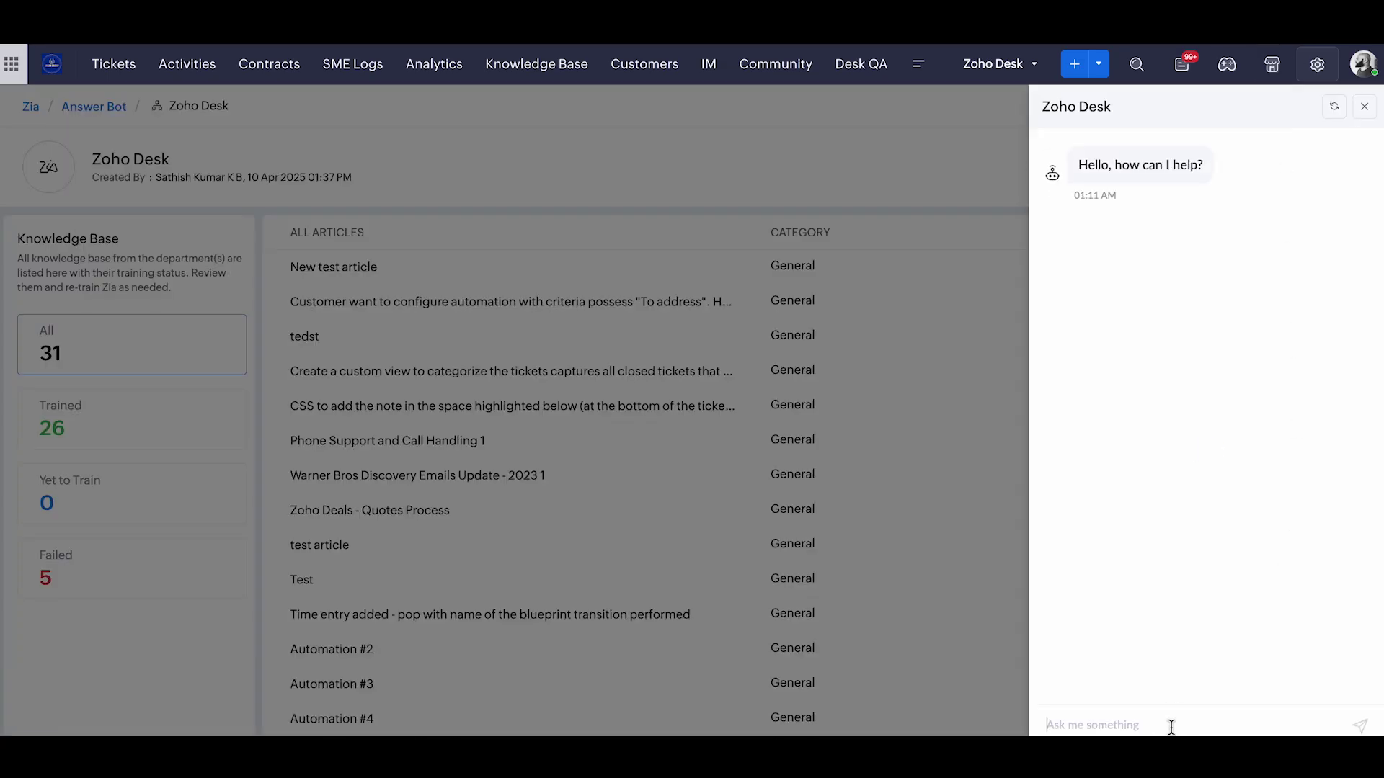
type("How to claim warranty")
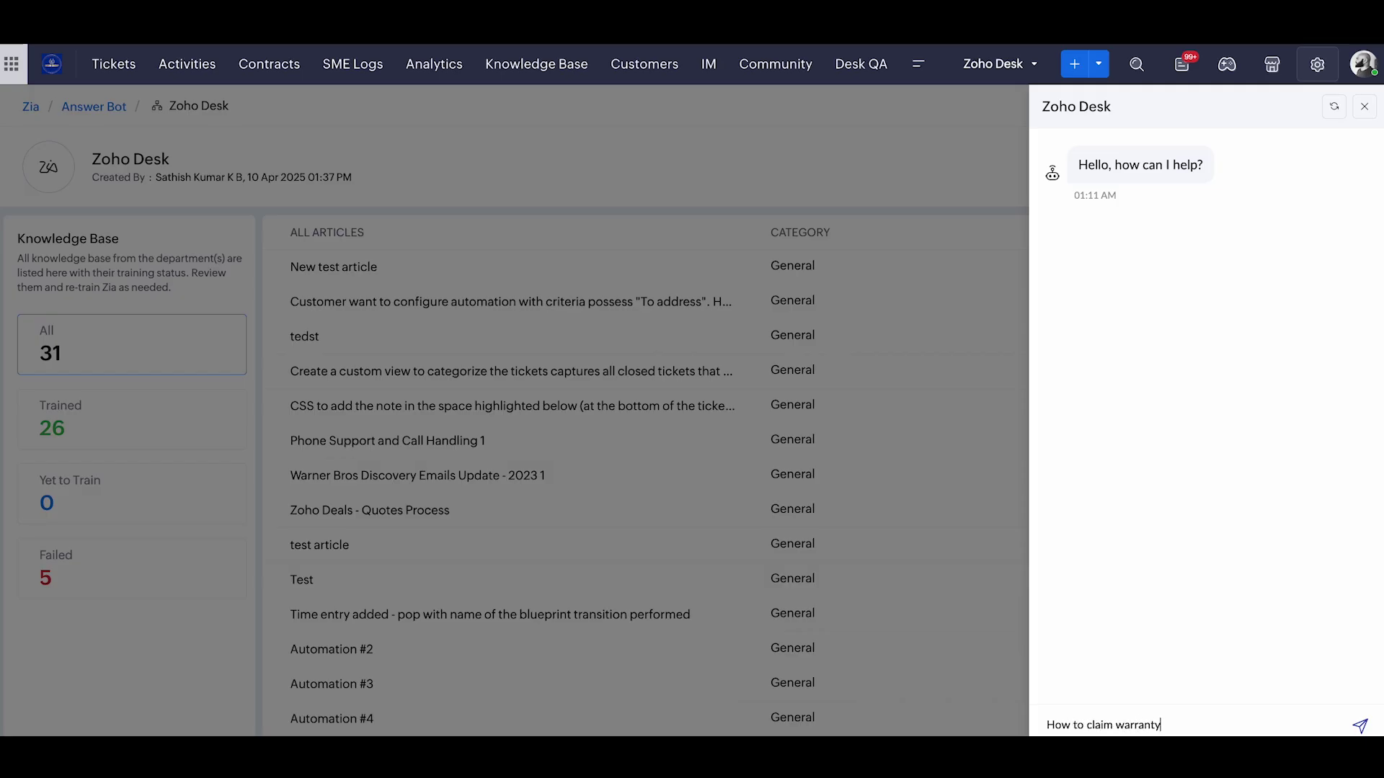
key("Return")
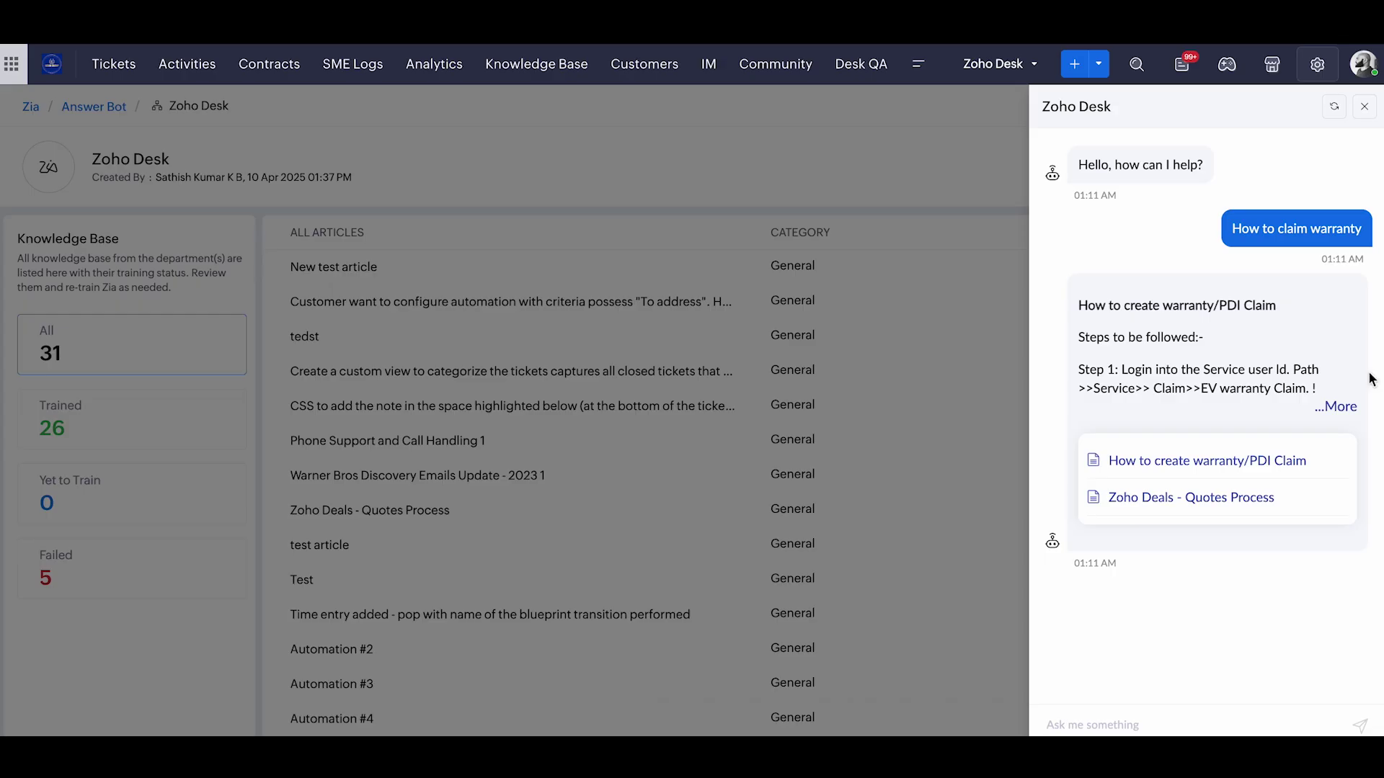
left_click(1332, 408)
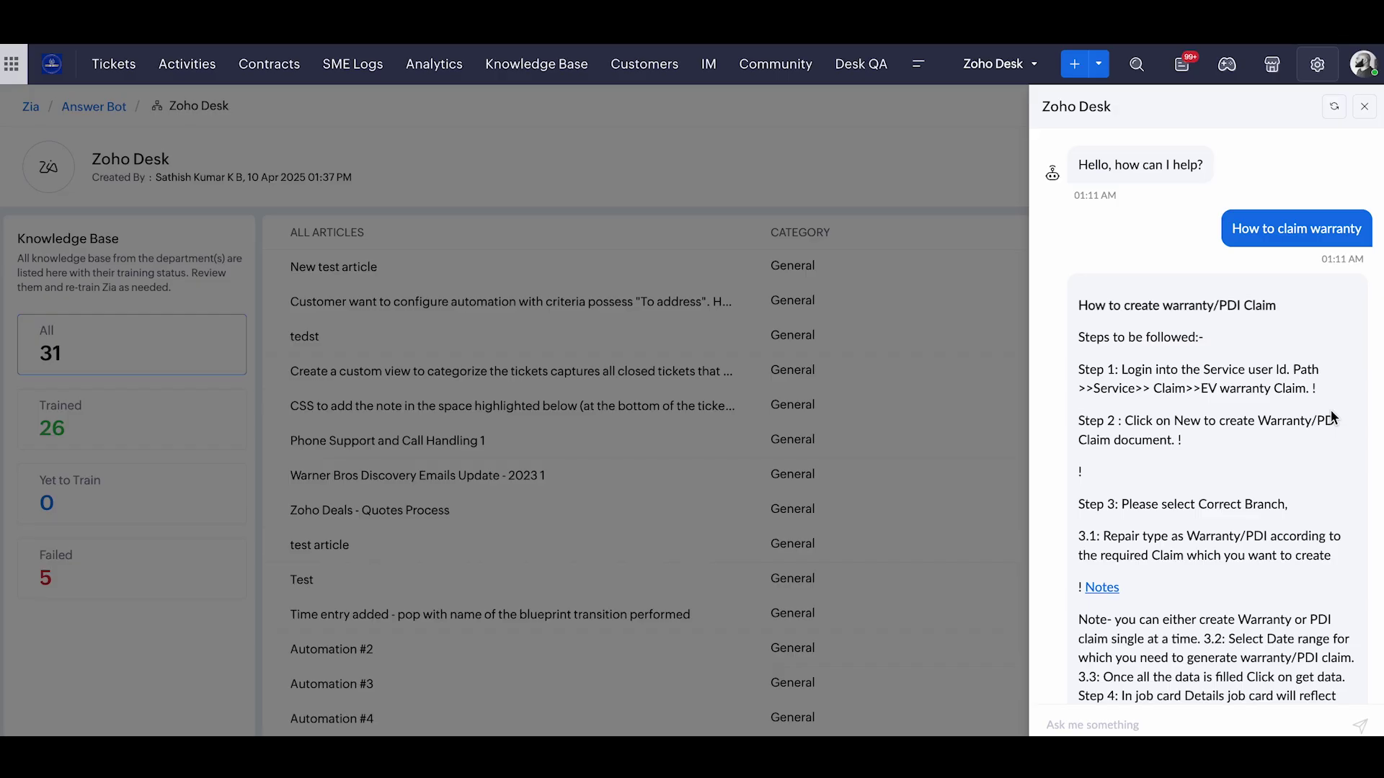
scroll(1331, 416, "down", 6)
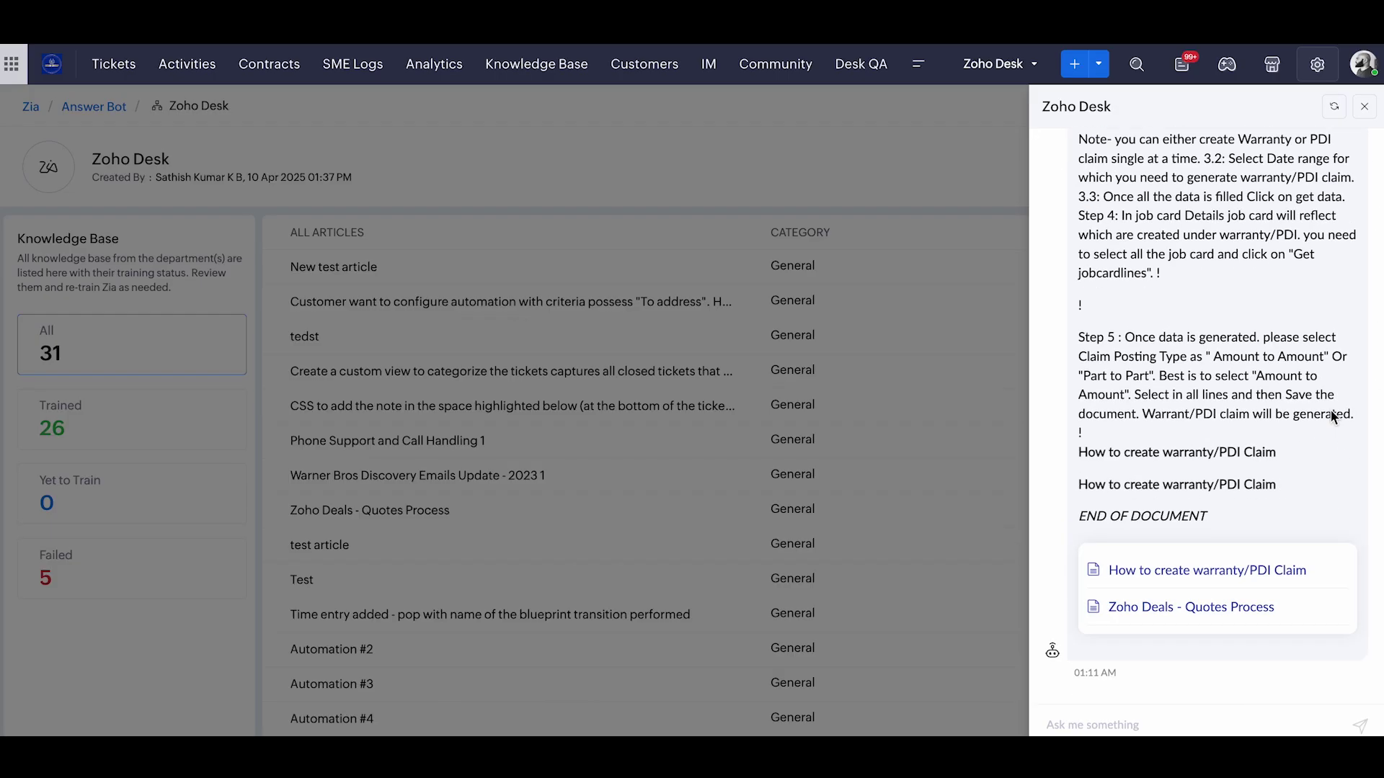